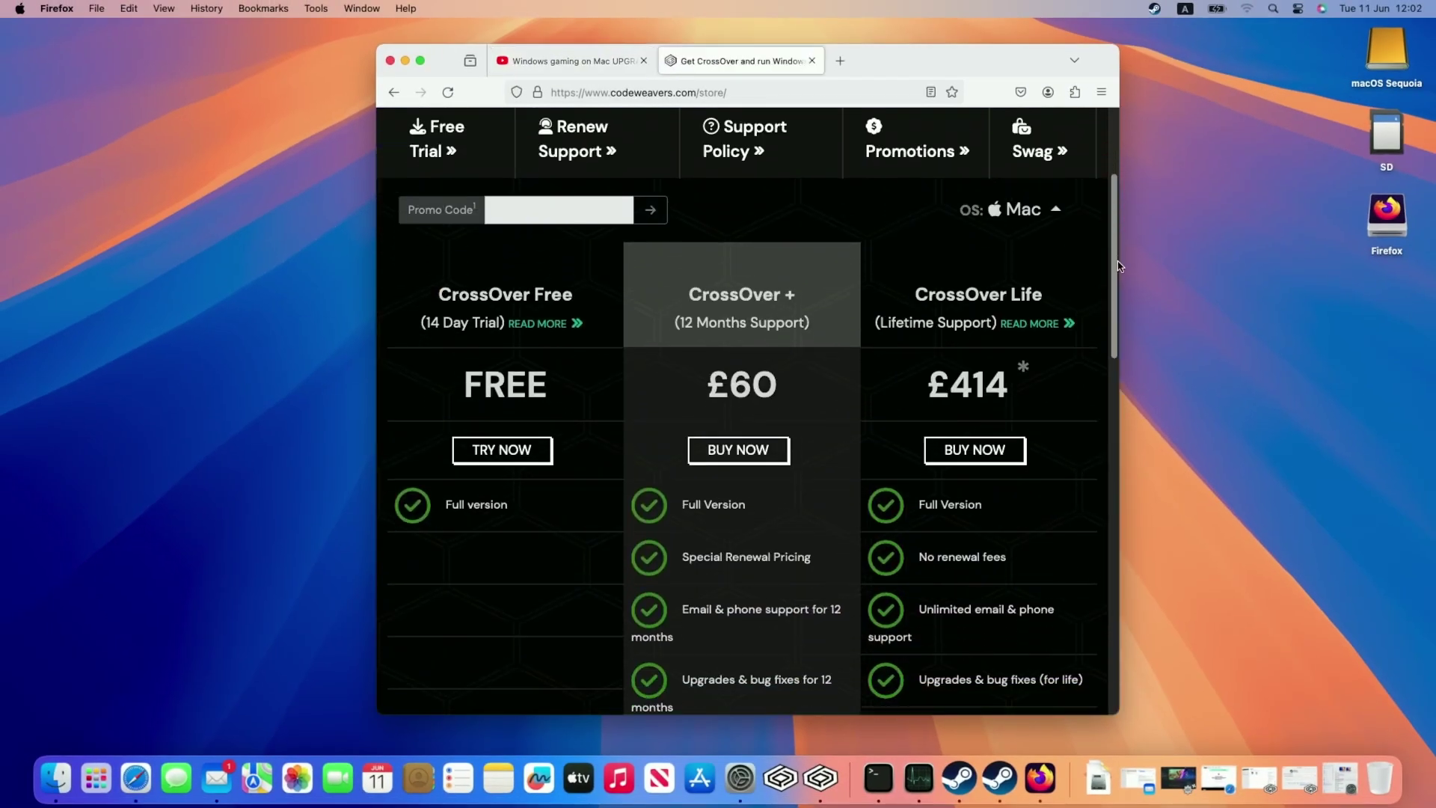
Apply the video's promo code so CrossOver + drops to £48.00
{"action": "scroll", "coordinate": [587, 161], "scroll_direction": "down", "scroll_amount": 3}
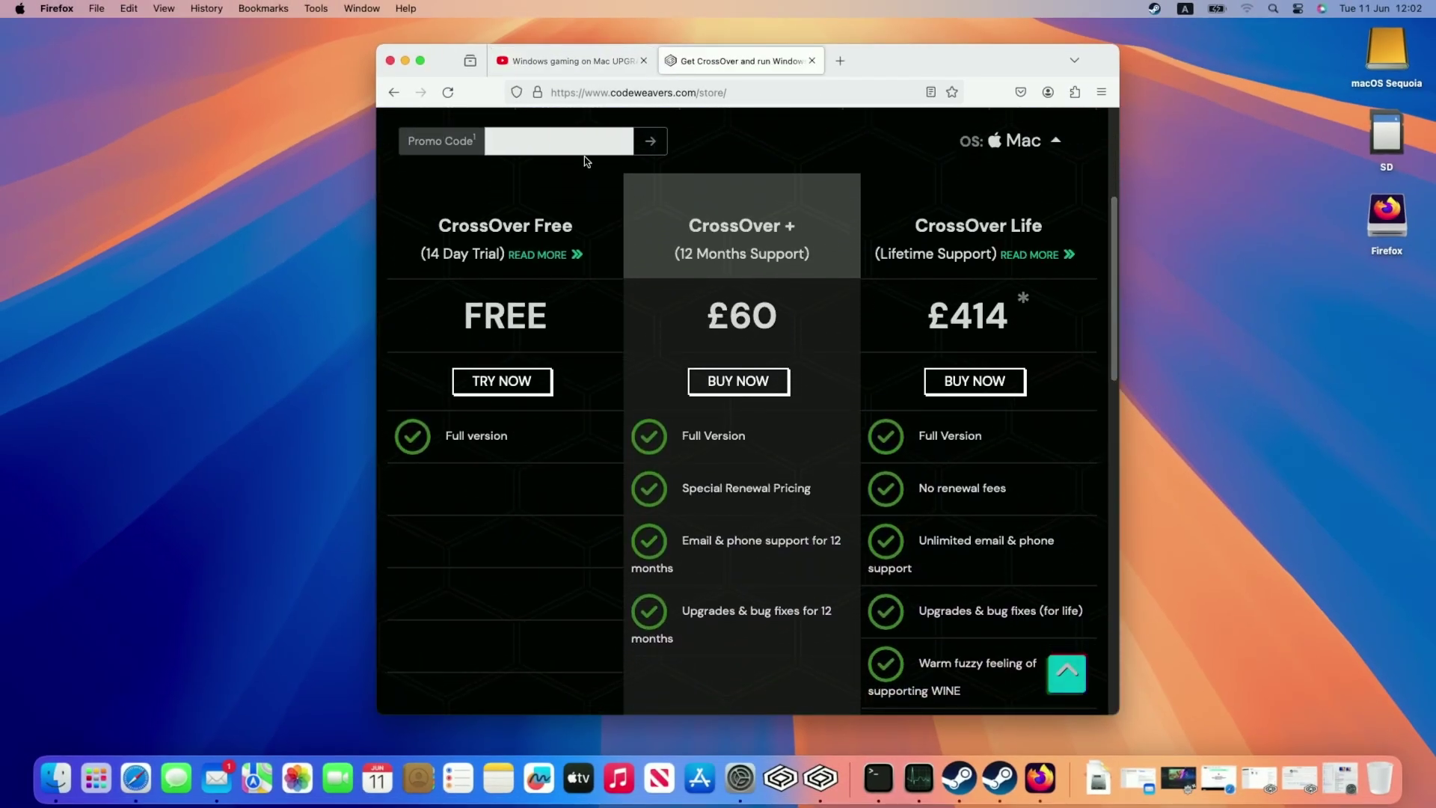
{"action": "left_click", "coordinate": [520, 138]}
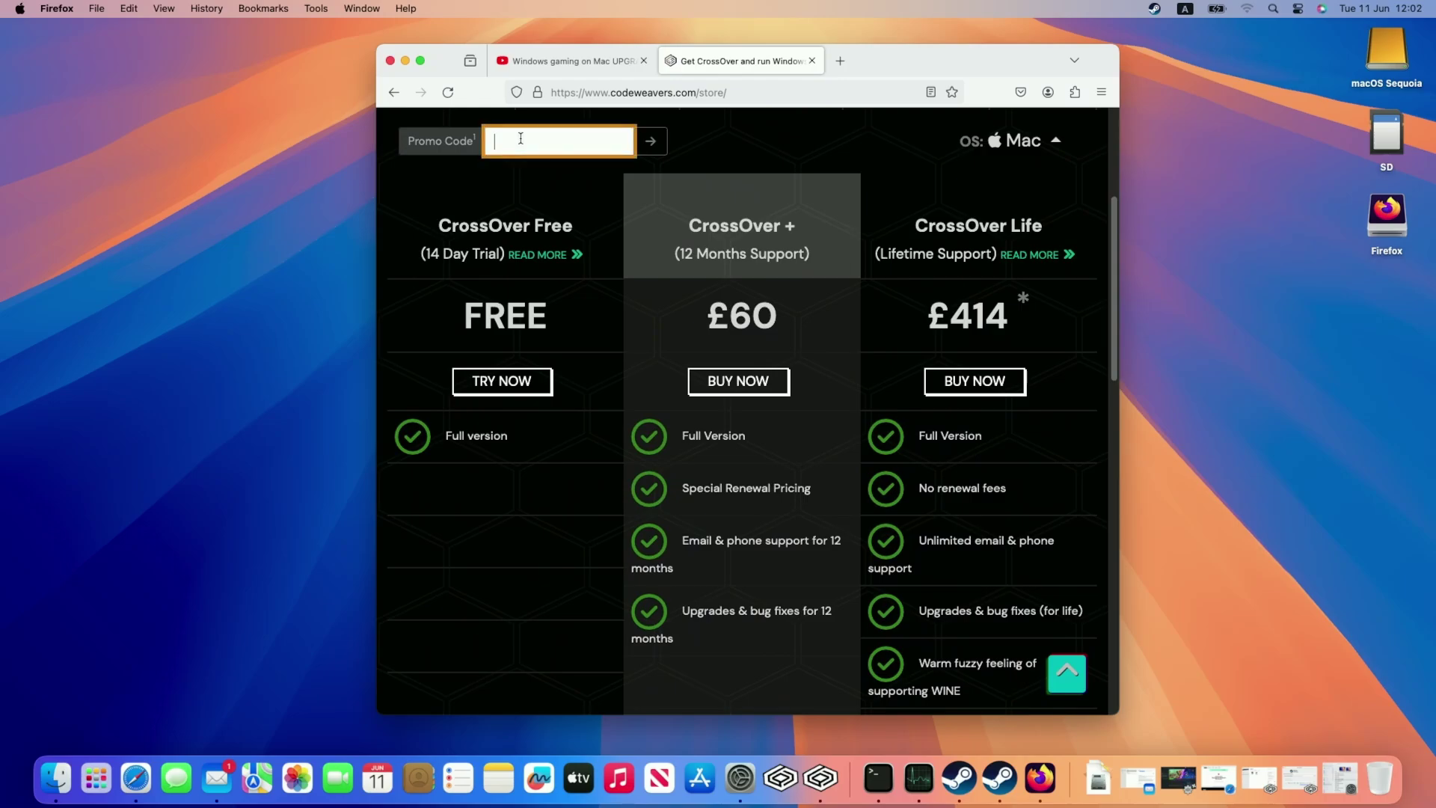
{"action": "type", "text": "APPLEGAMINGWIKINEW"}
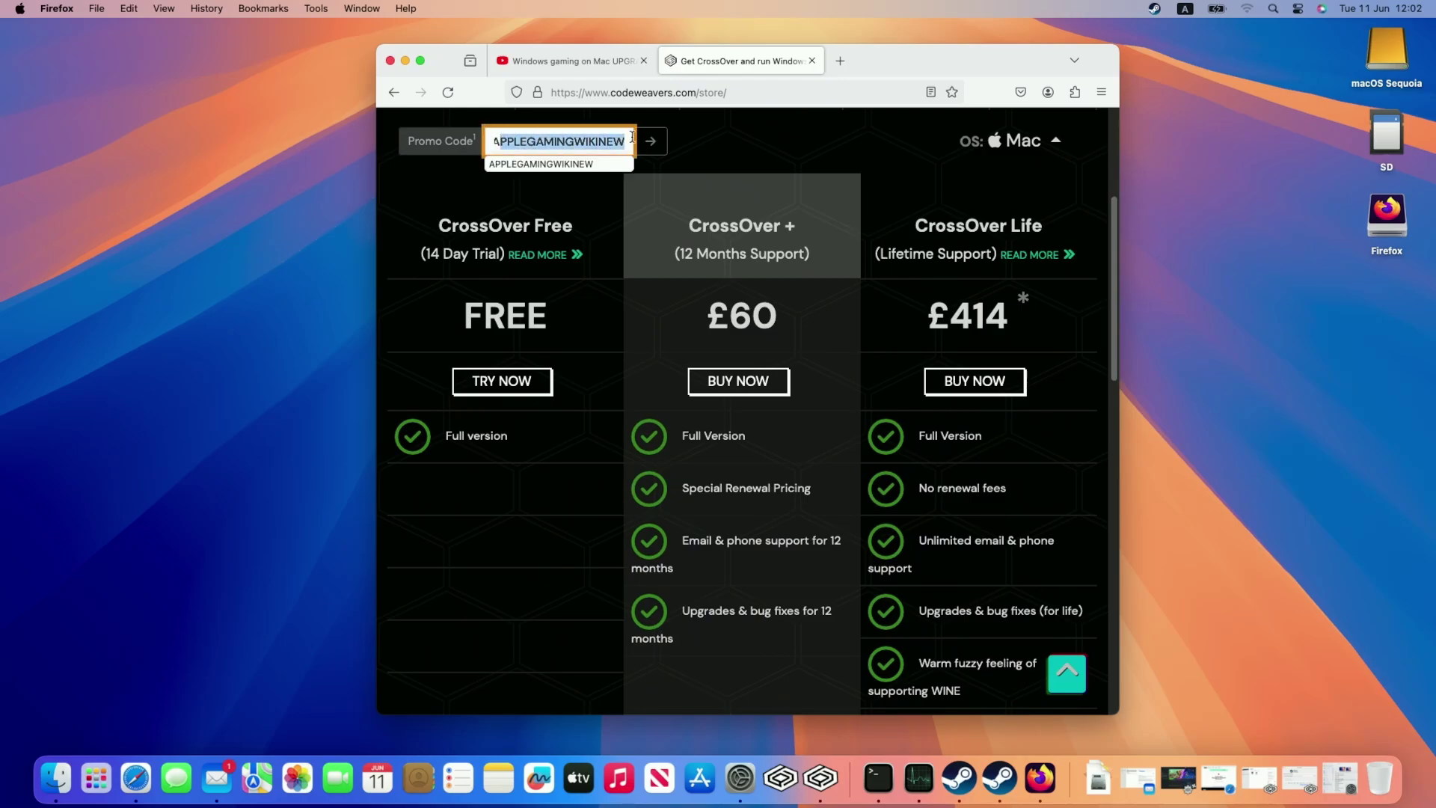
{"action": "left_click", "coordinate": [648, 141]}
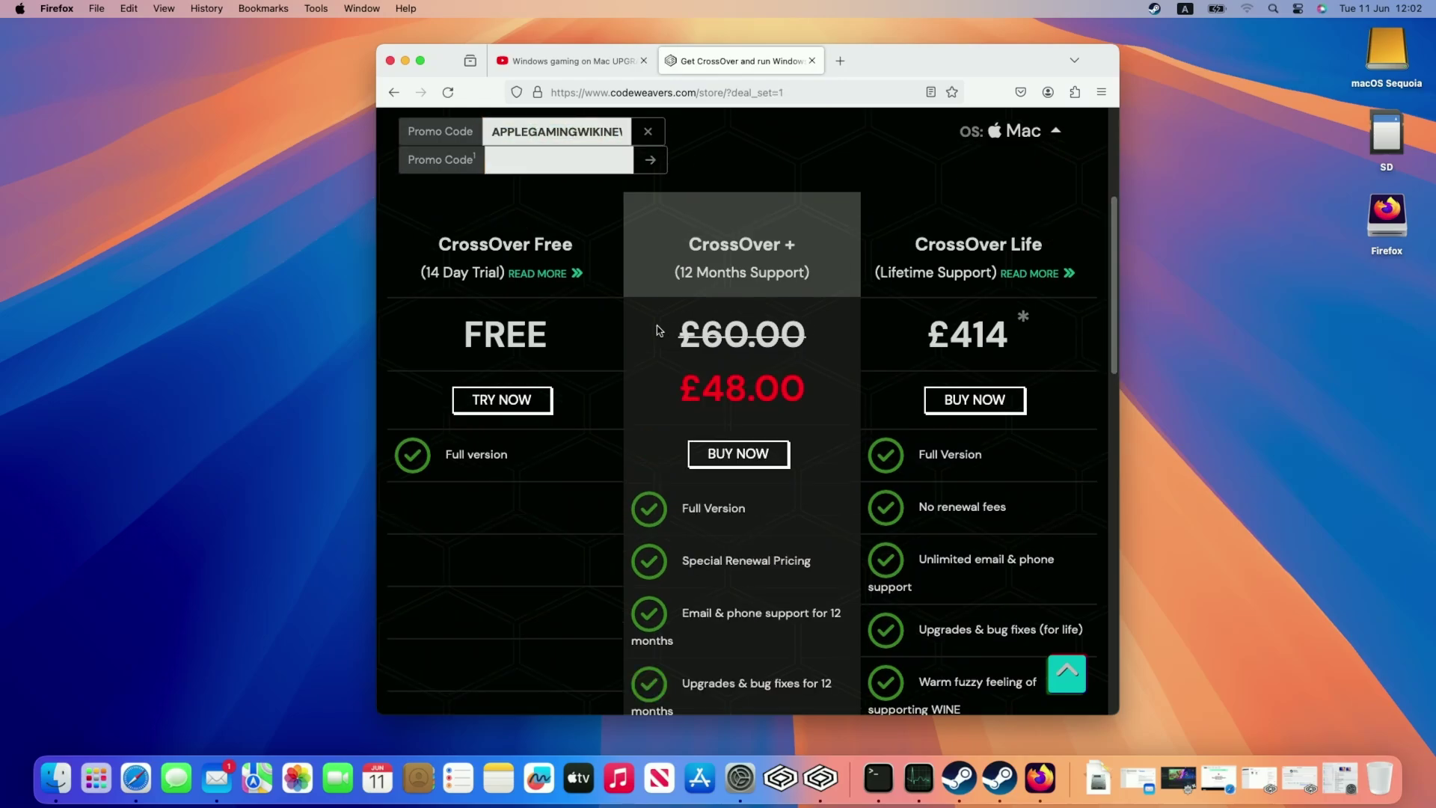
{"action": "left_click_drag", "start_coordinate": [663, 374], "coordinate": [836, 398]}
{"action": "left_click", "coordinate": [835, 398]}
Compare the CrossOver + and 14-day CrossOver Free plans, then open the free trial download page
{"action": "mouse_move", "coordinate": [682, 254]}
{"action": "left_mouse_down"}
{"action": "mouse_move", "coordinate": [742, 249]}
{"action": "mouse_move", "coordinate": [687, 246]}
{"action": "left_mouse_up"}
{"action": "left_click", "coordinate": [793, 248]}
{"action": "left_click", "coordinate": [688, 259]}
{"action": "left_click_drag", "start_coordinate": [410, 233], "coordinate": [563, 290]}
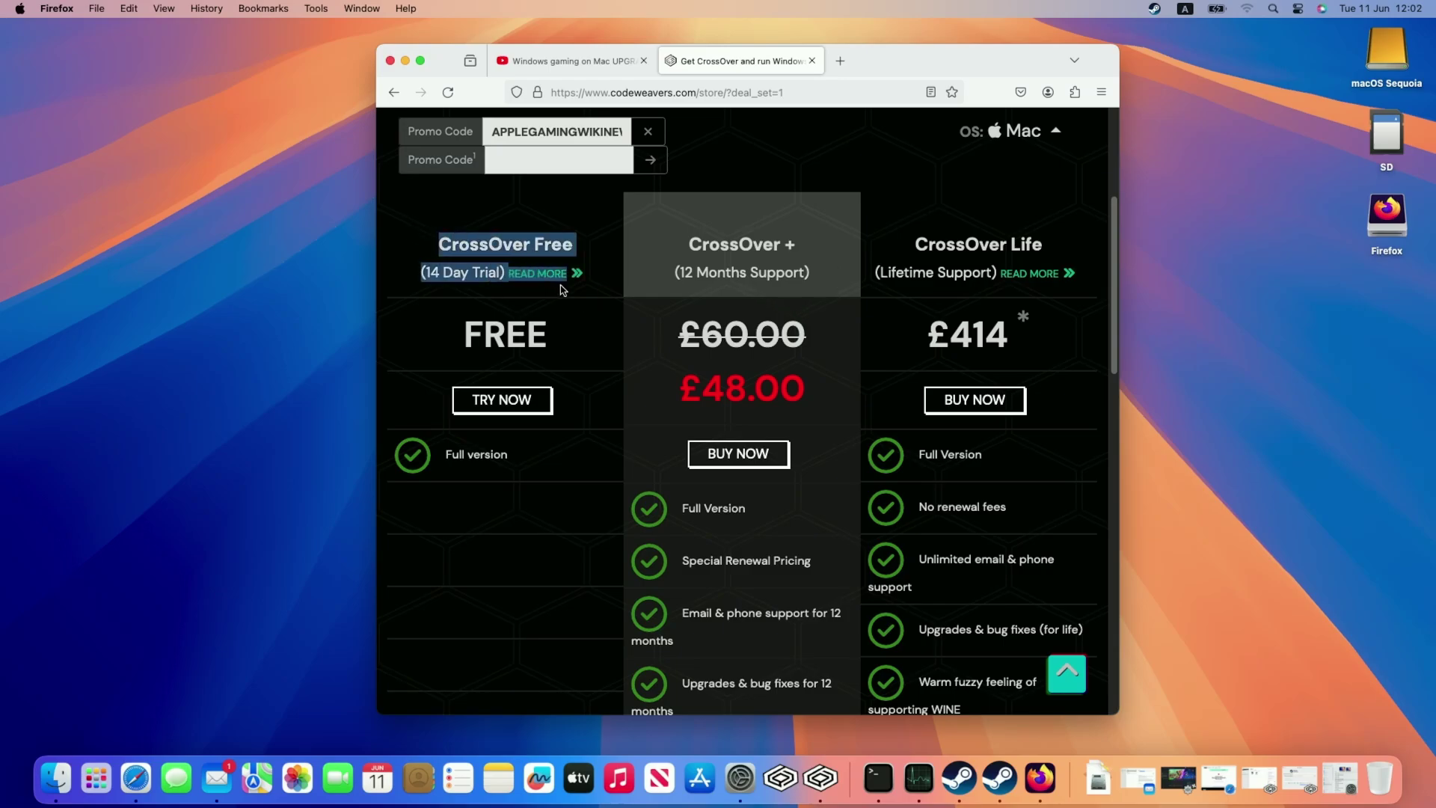
{"action": "left_click", "coordinate": [506, 260]}
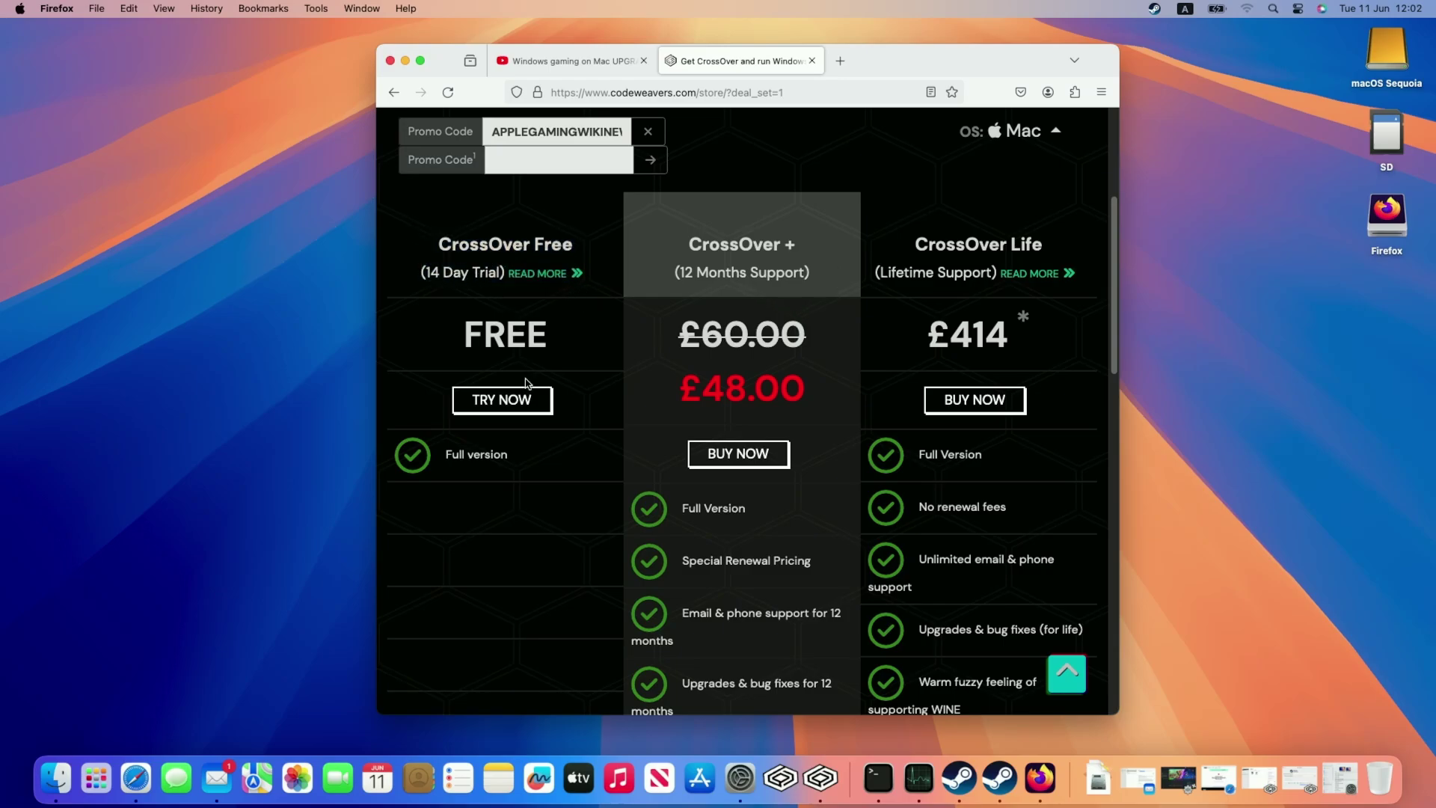
{"action": "left_click", "coordinate": [532, 400]}
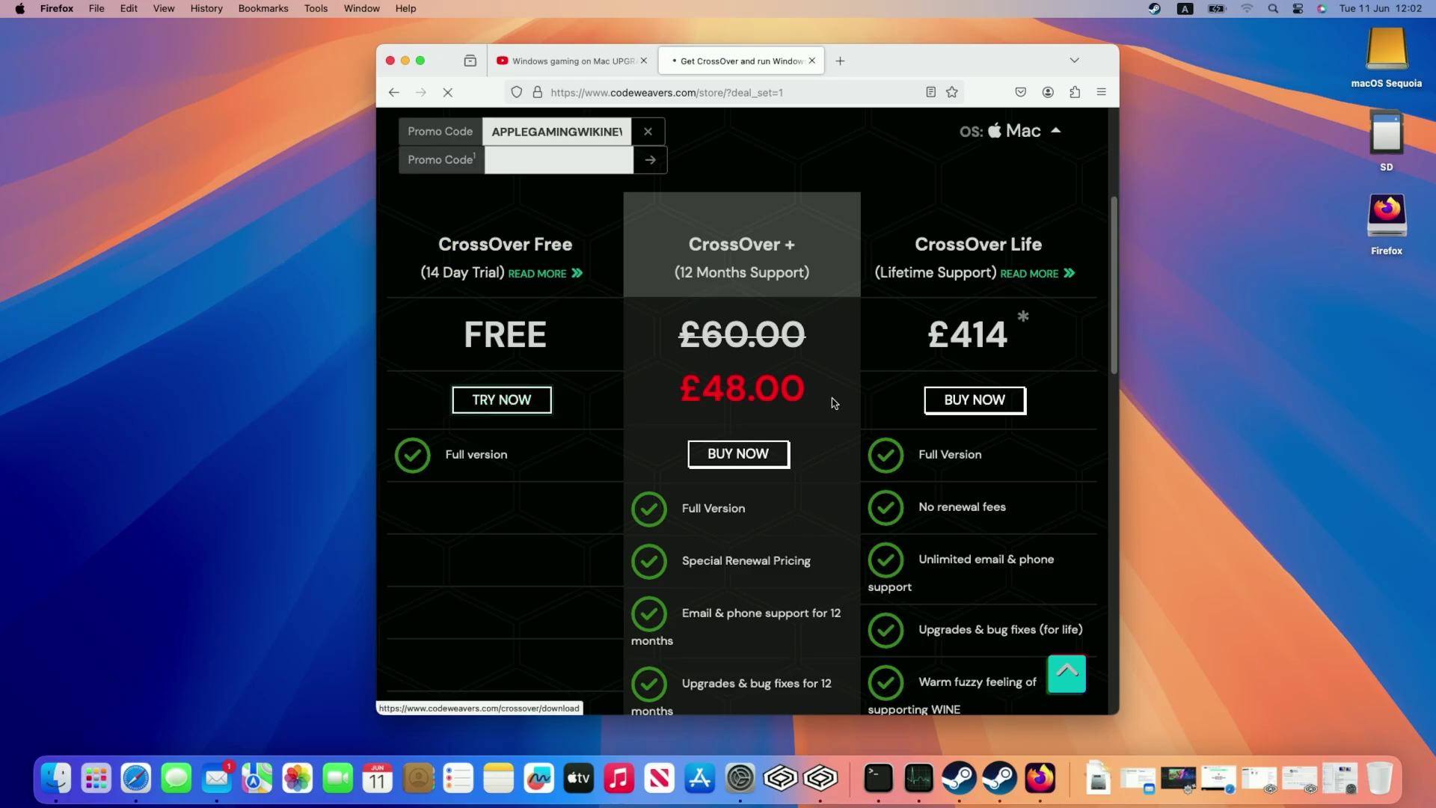
{"action": "scroll", "coordinate": [774, 276], "scroll_direction": "down", "scroll_amount": 6}
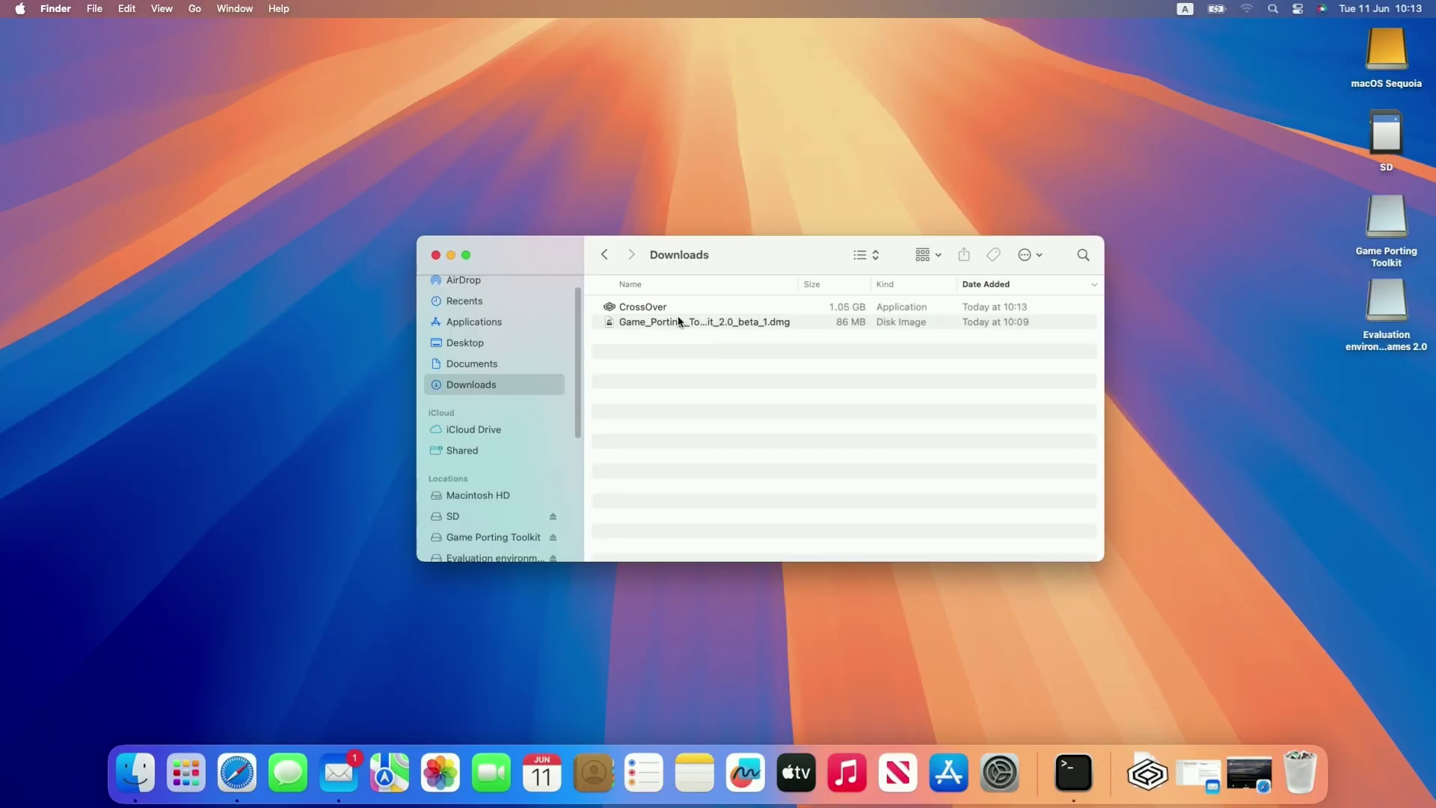
Move the downloaded CrossOver app into the Applications folder
{"action": "left_click", "coordinate": [644, 311]}
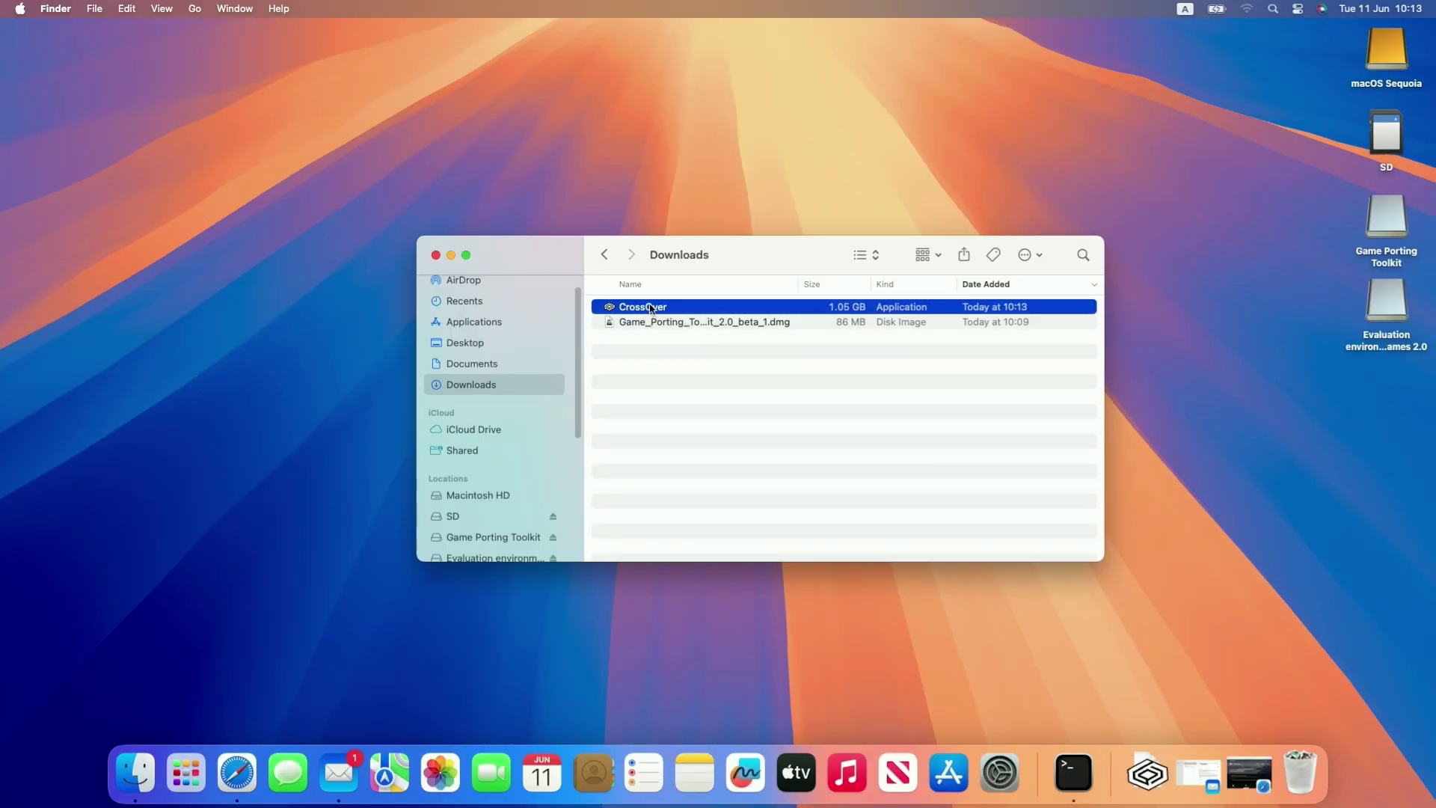
{"action": "left_click_drag", "start_coordinate": [650, 308], "coordinate": [511, 324]}
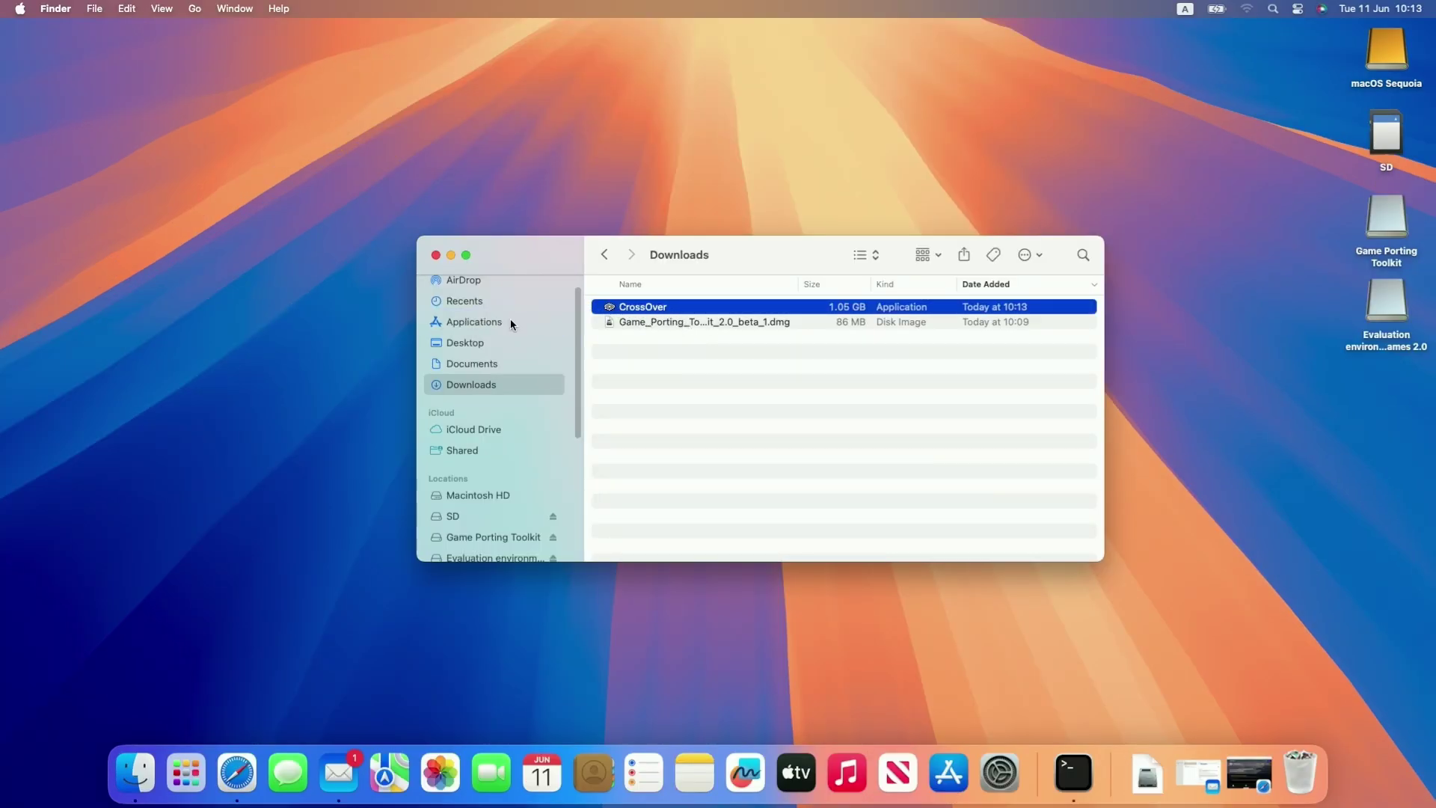
{"action": "left_click", "coordinate": [511, 323]}
Launch CrossOver, install Rosetta, and continue in 14-day trial mode
{"action": "left_click", "coordinate": [792, 413]}
{"action": "double_click", "coordinate": [773, 410]}
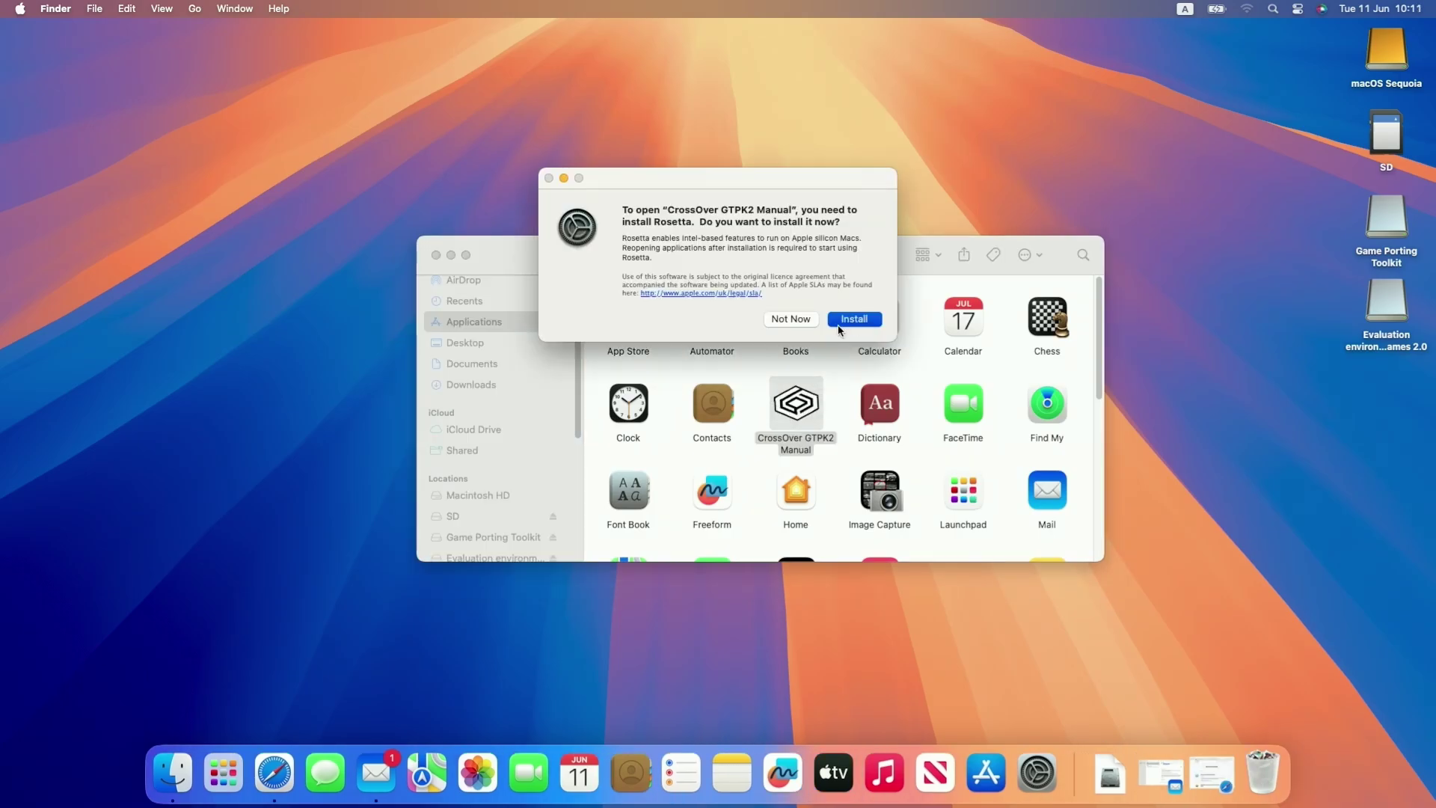
{"action": "left_click", "coordinate": [840, 329]}
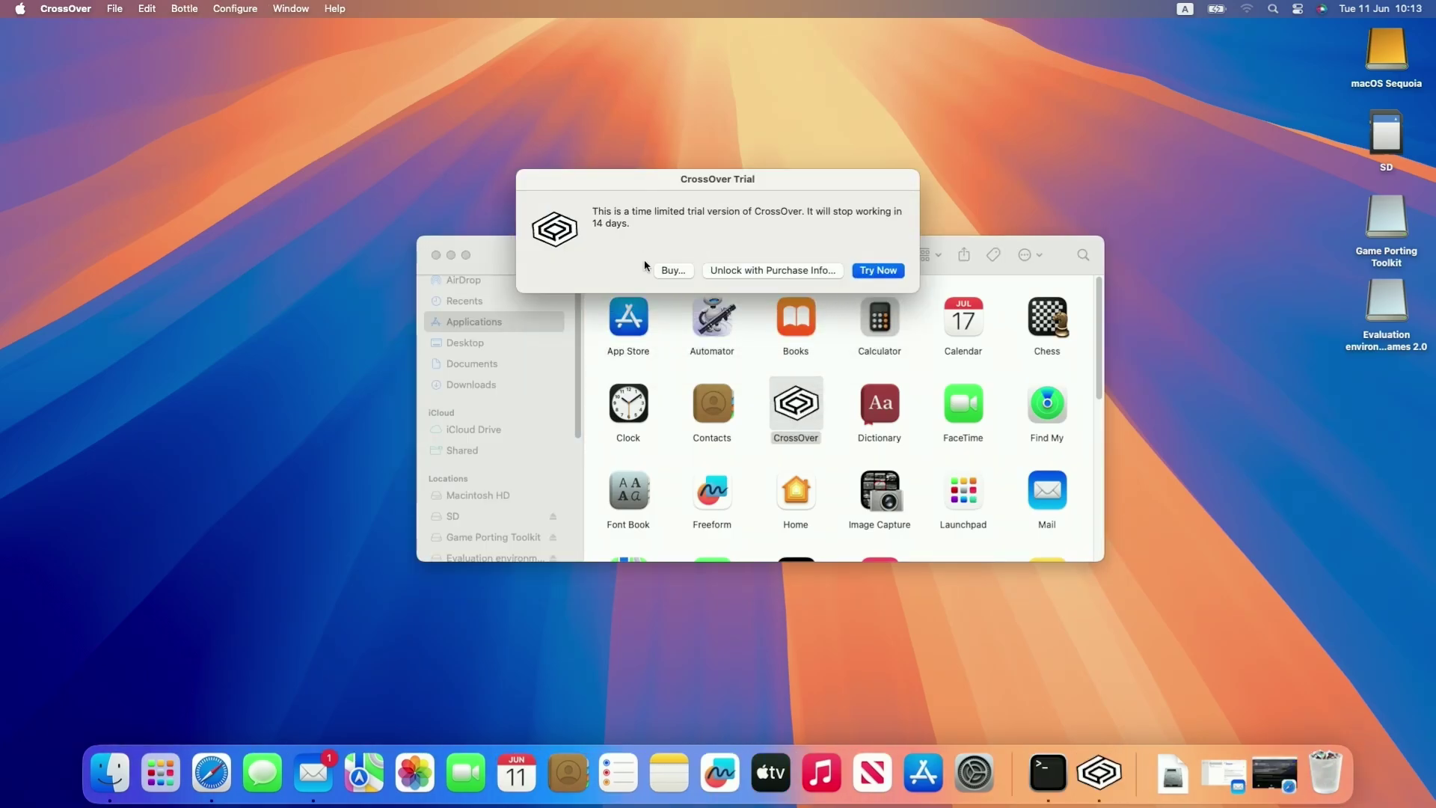
{"action": "left_click", "coordinate": [748, 271]}
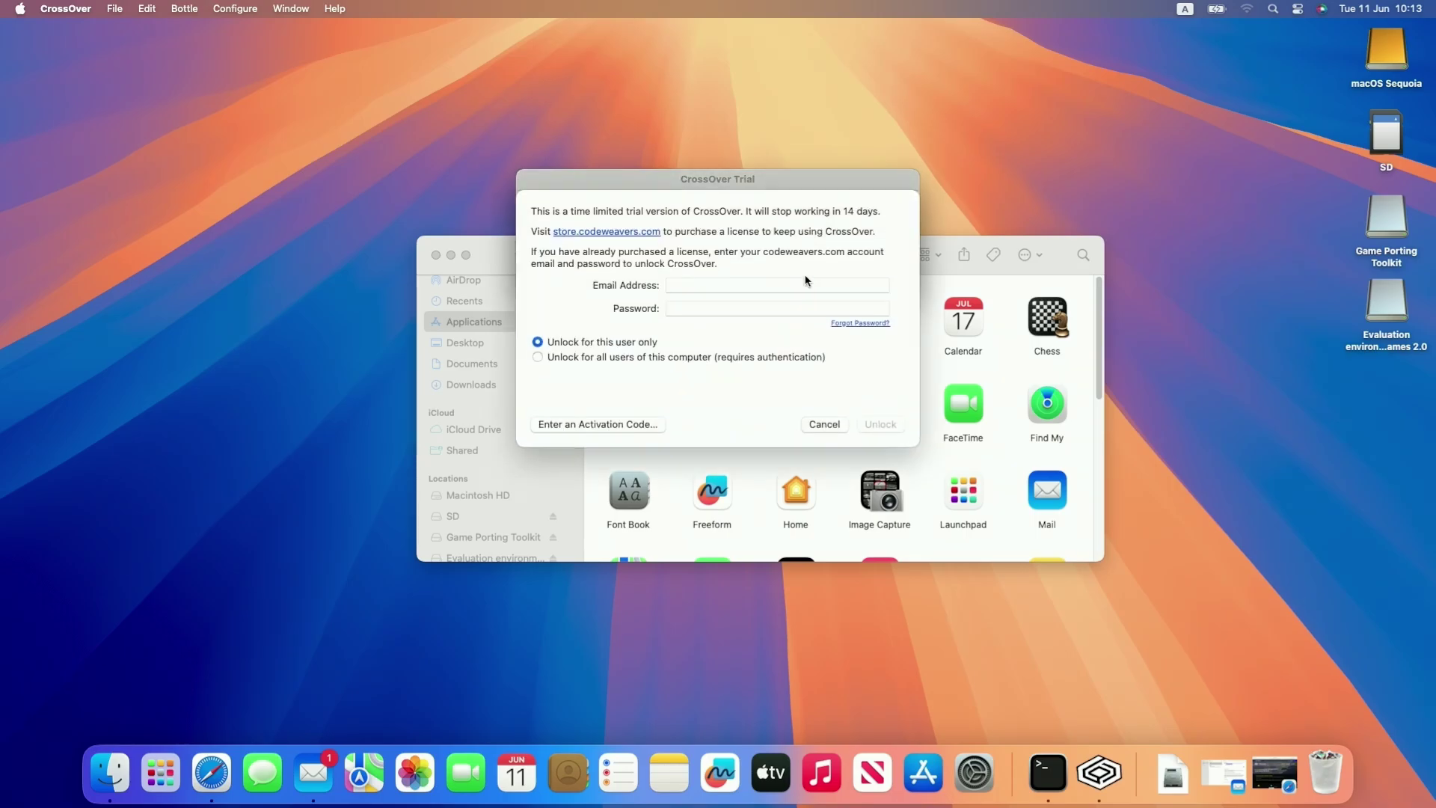
{"action": "left_click", "coordinate": [820, 430]}
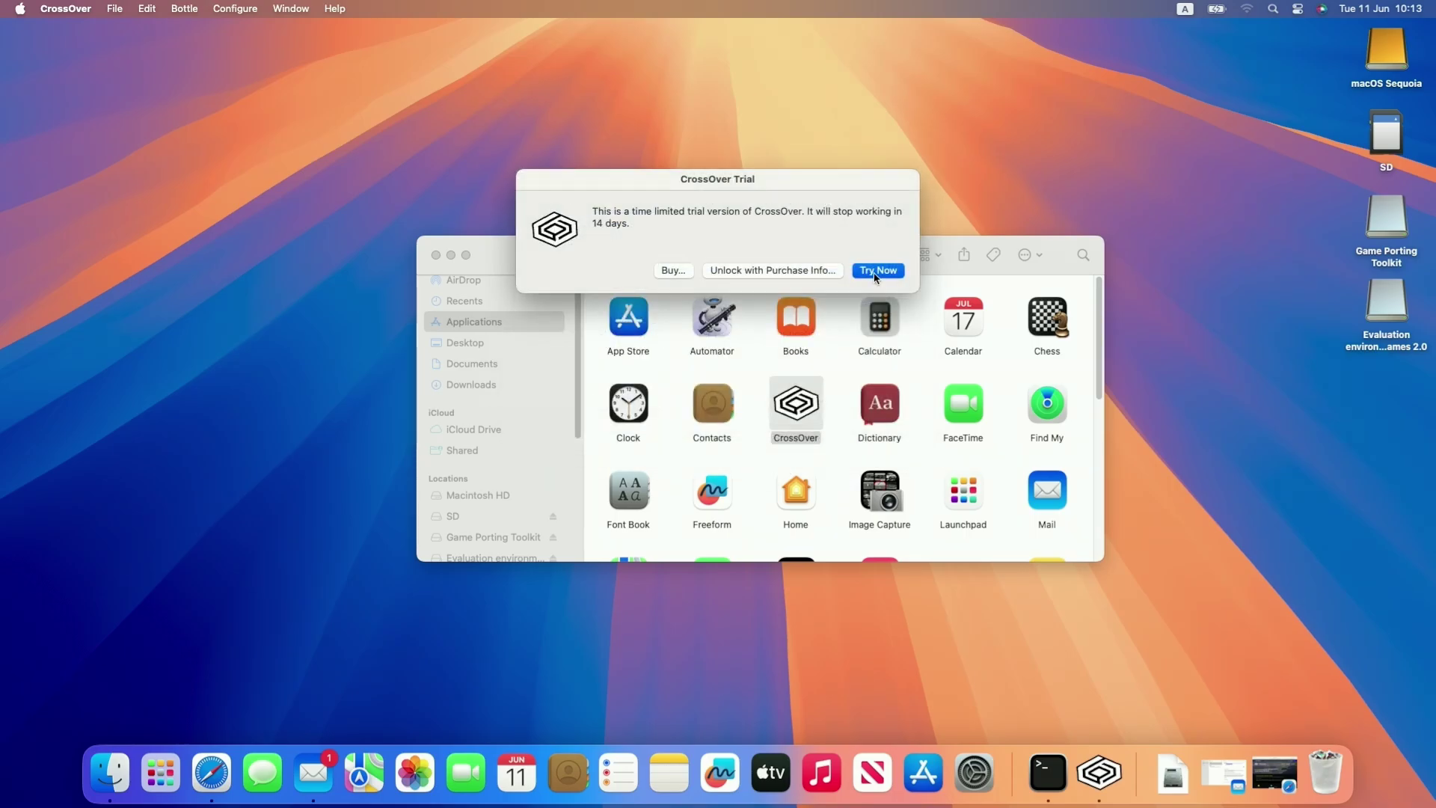
{"action": "left_click", "coordinate": [877, 271]}
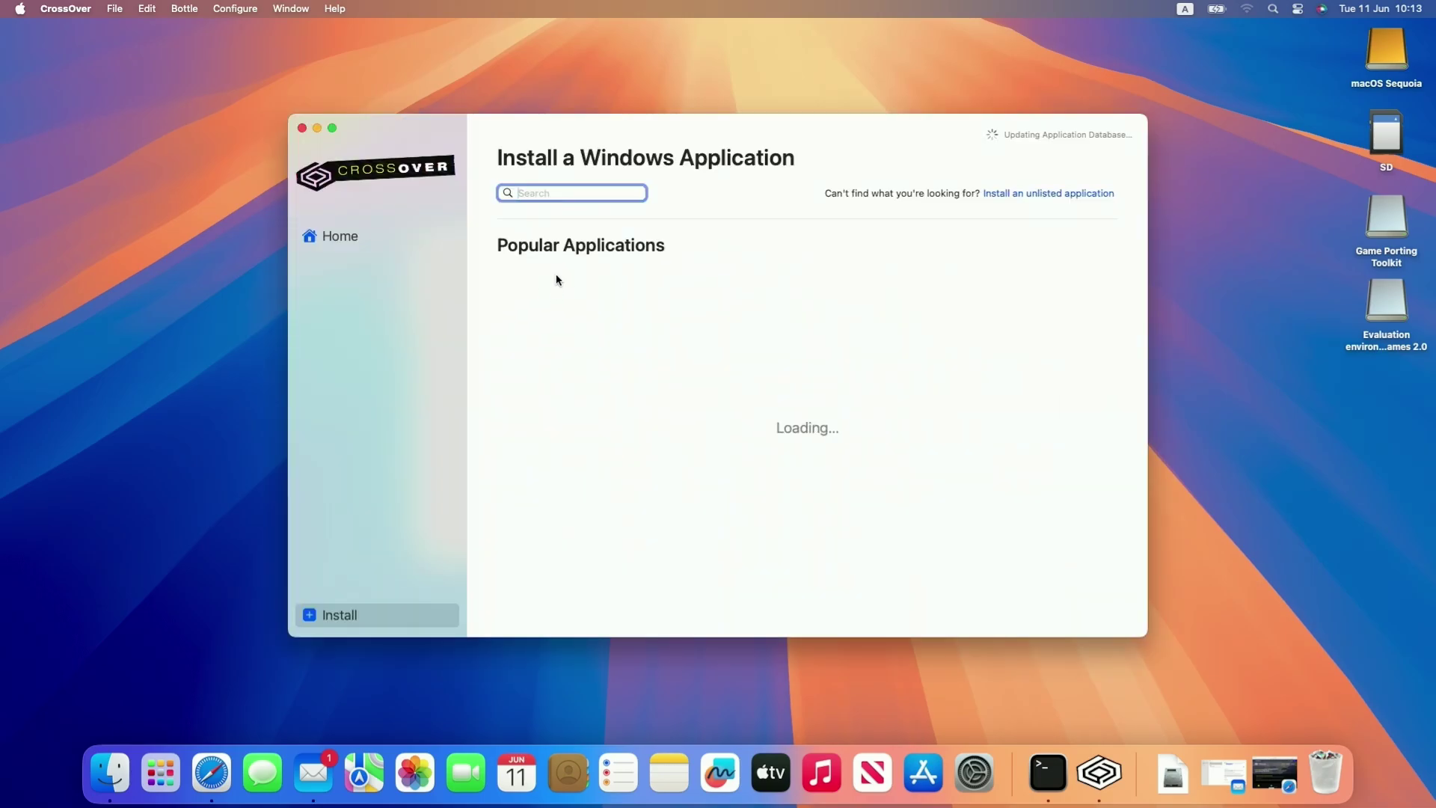
Quit CrossOver from its application menu
{"action": "left_click", "coordinate": [56, 6]}
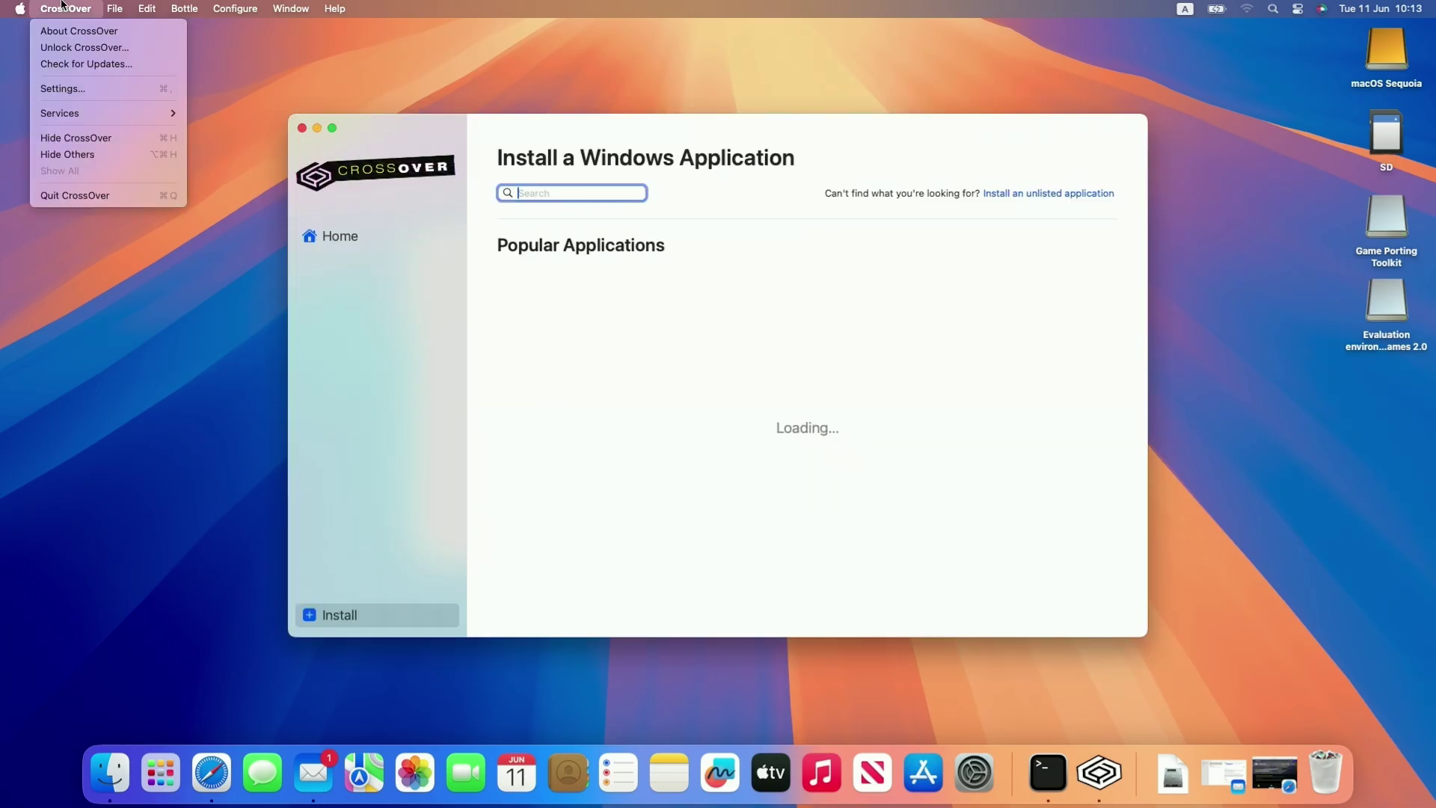
{"action": "left_click", "coordinate": [125, 198]}
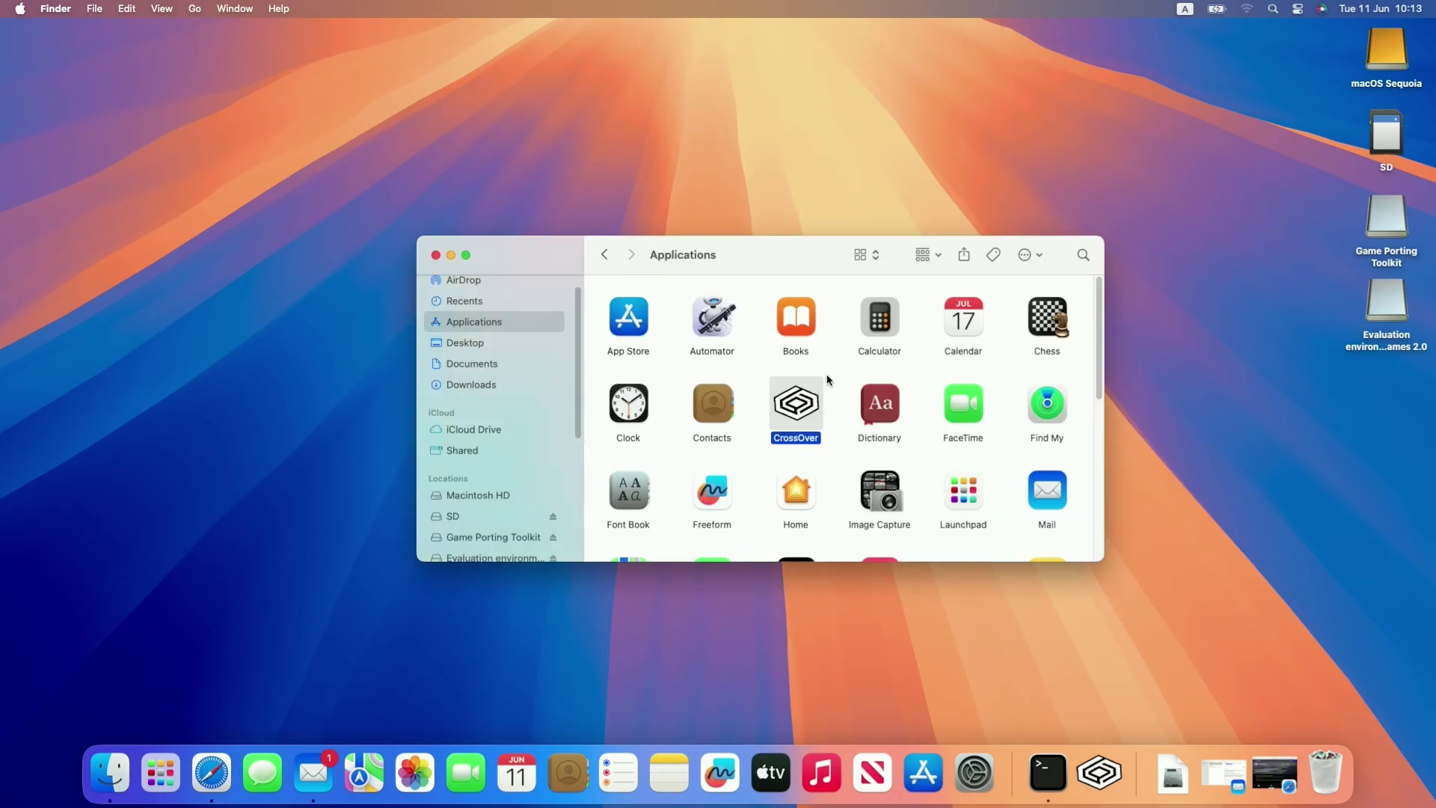
{"action": "left_click", "coordinate": [837, 385]}
{"action": "left_click", "coordinate": [803, 408]}
{"action": "left_click", "coordinate": [828, 444]}
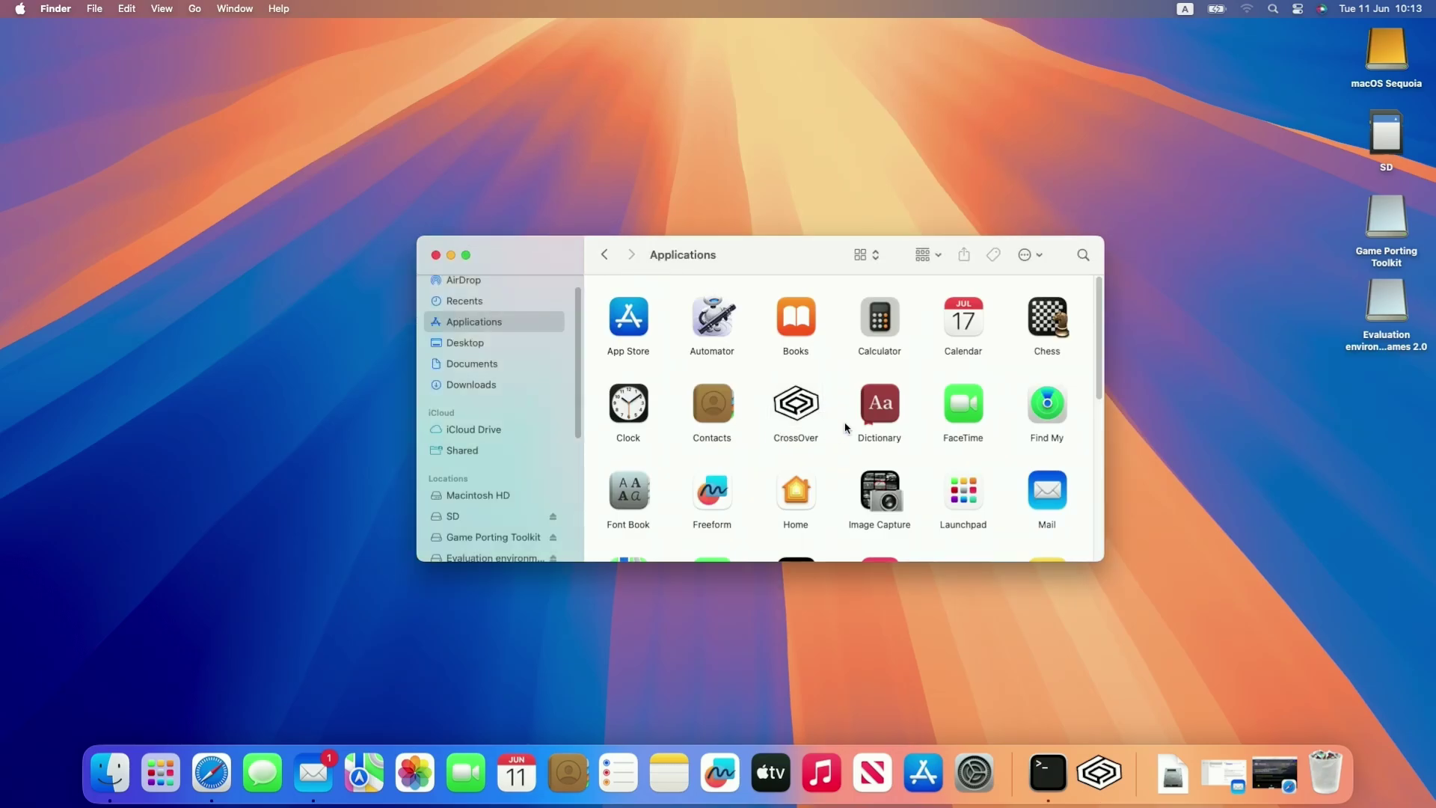
{"action": "left_click", "coordinate": [801, 408]}
{"action": "left_click", "coordinate": [818, 455]}
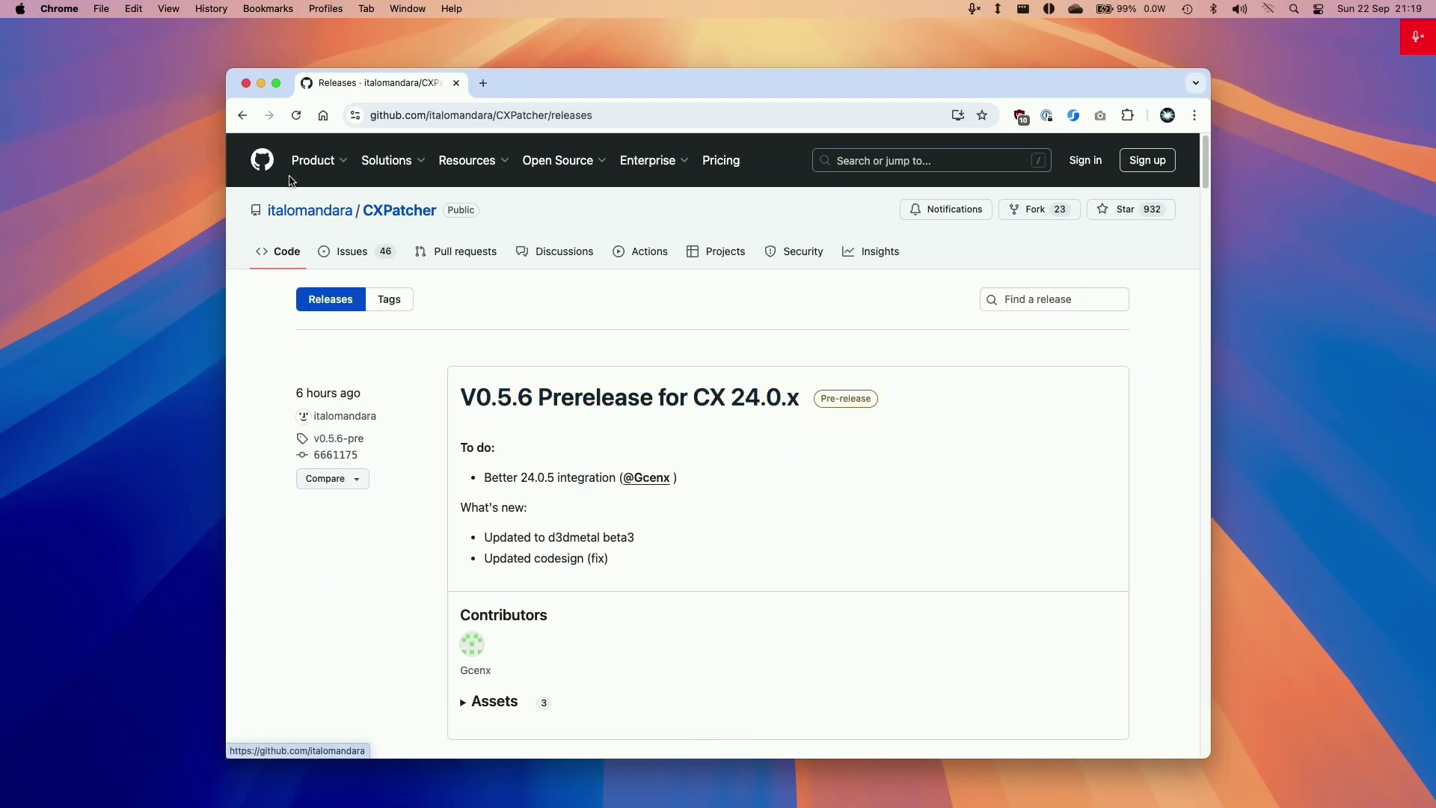
Go to the CXPatcher releases list and review the V0.5.6 prerelease and its d3dmetal beta3 note
{"action": "left_click", "coordinate": [242, 115]}
{"action": "left_click", "coordinate": [521, 122]}
{"action": "key", "text": "super+a"}
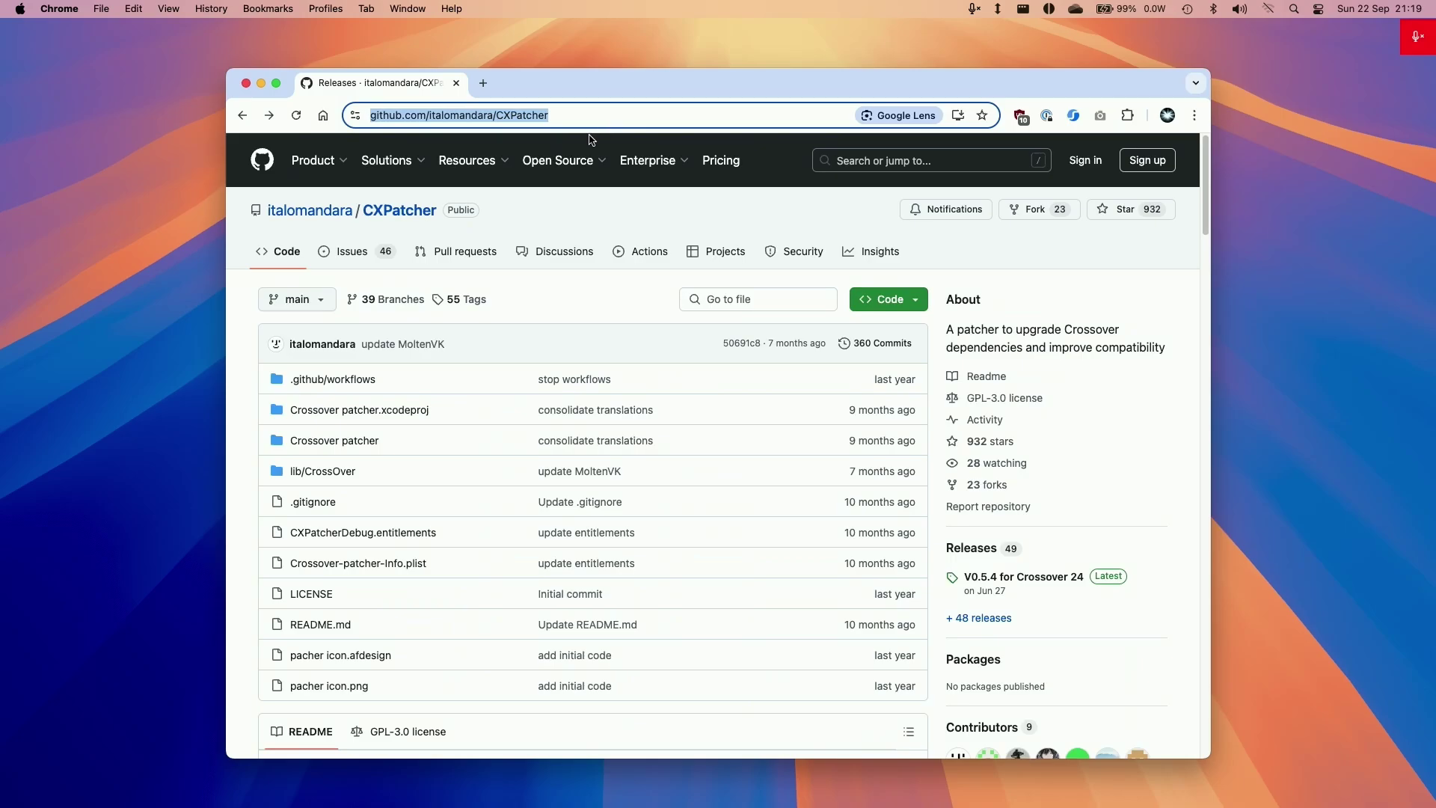
{"action": "left_click", "coordinate": [959, 551]}
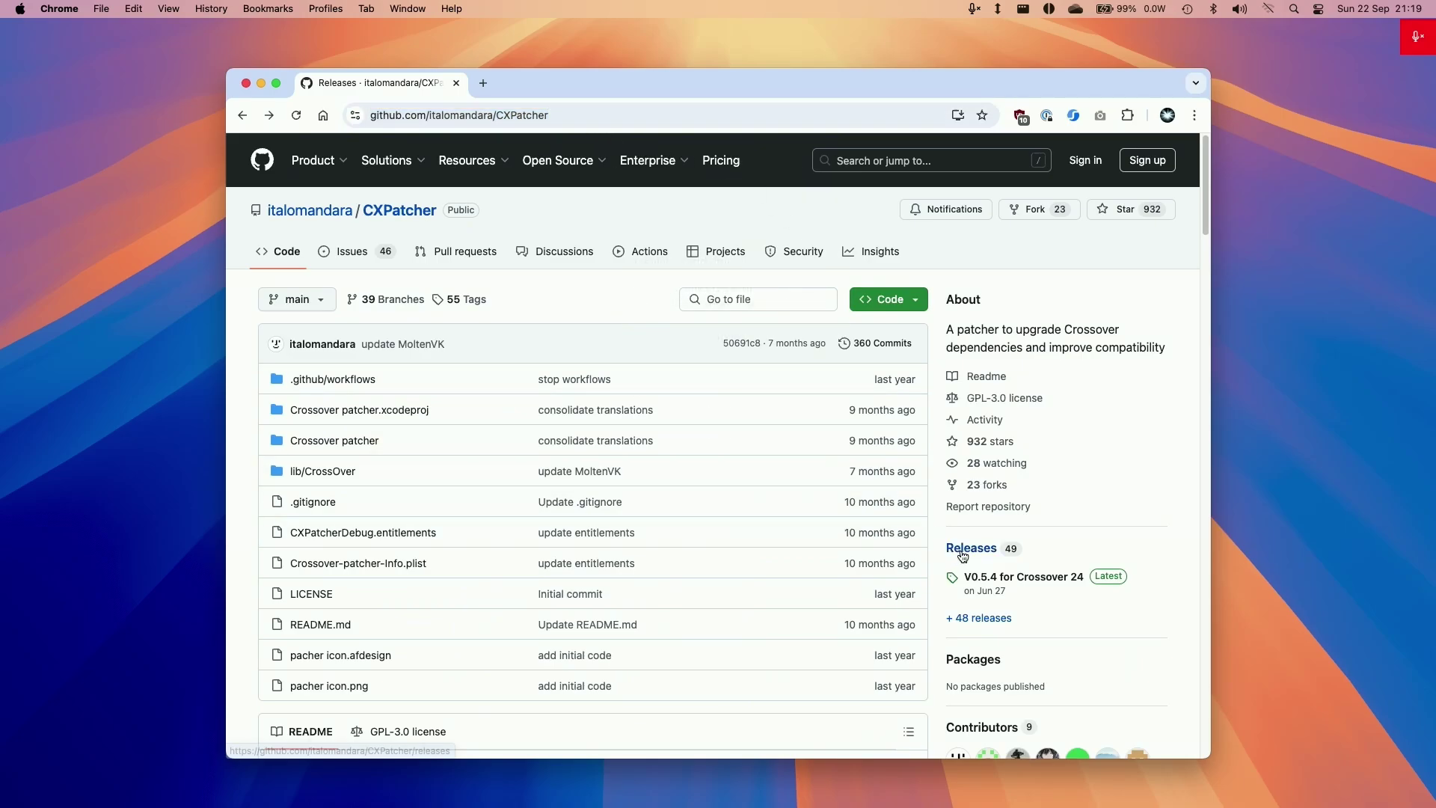
{"action": "left_click_drag", "start_coordinate": [452, 402], "coordinate": [799, 407]}
{"action": "left_click", "coordinate": [802, 407]}
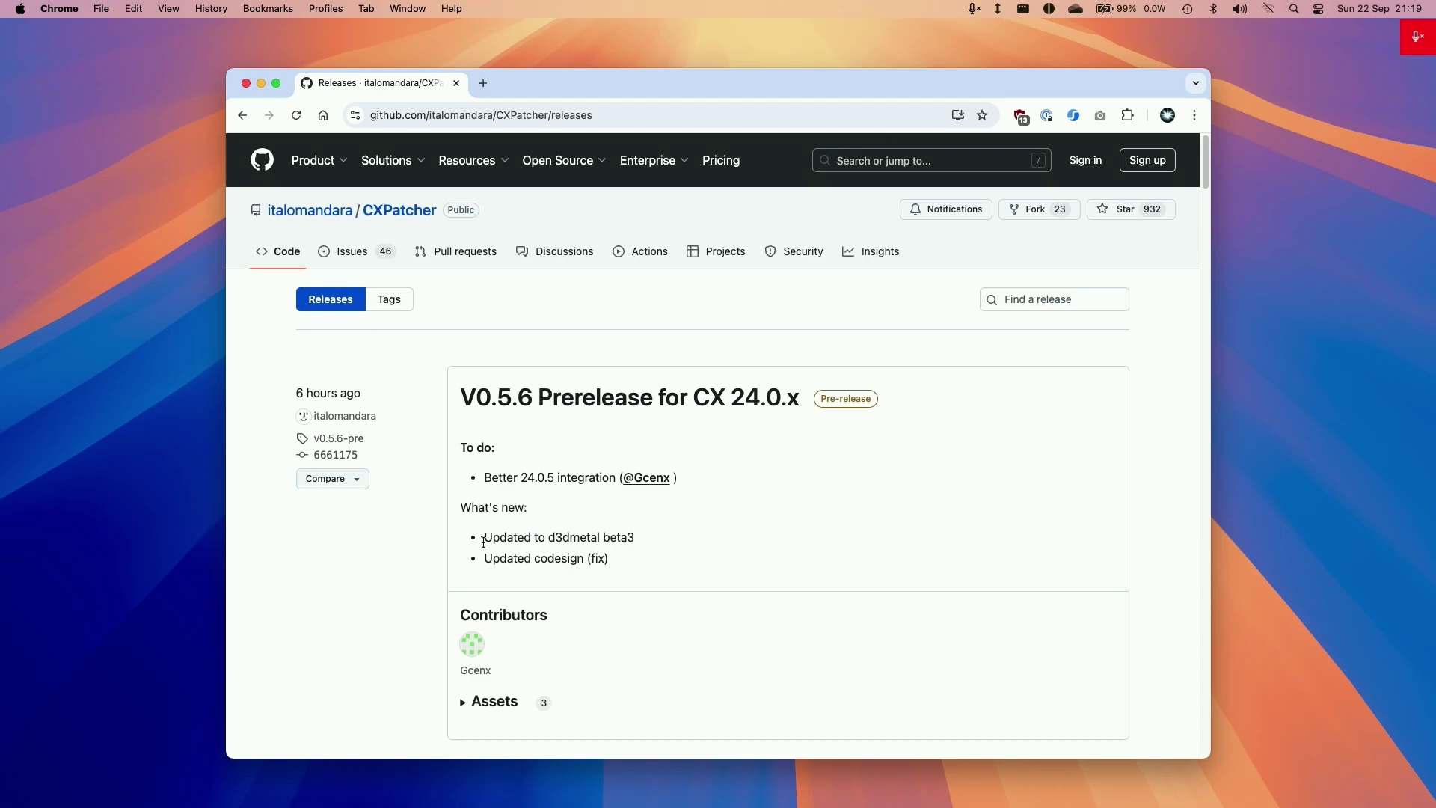
{"action": "left_click_drag", "start_coordinate": [552, 536], "coordinate": [643, 535]}
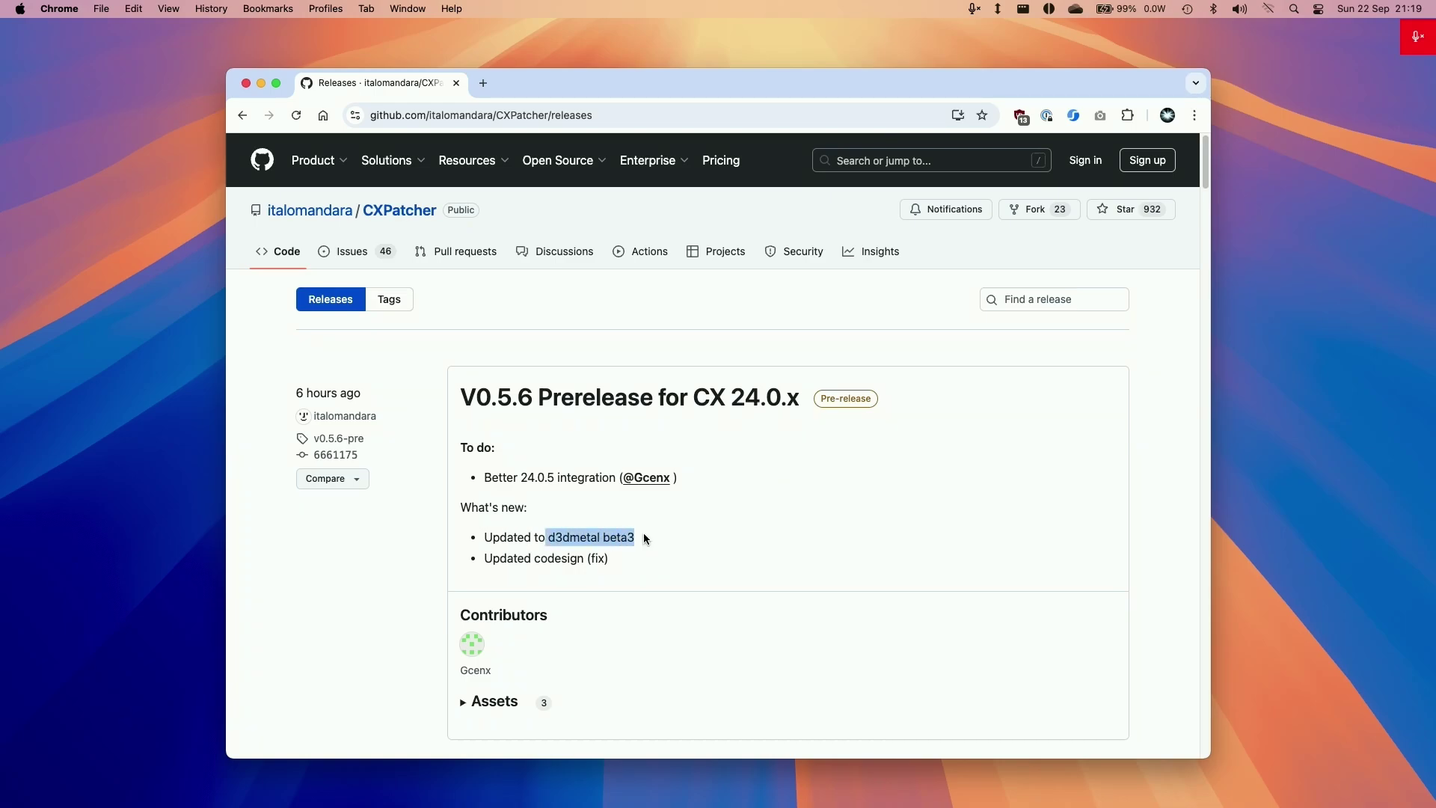
{"action": "left_click", "coordinate": [645, 536]}
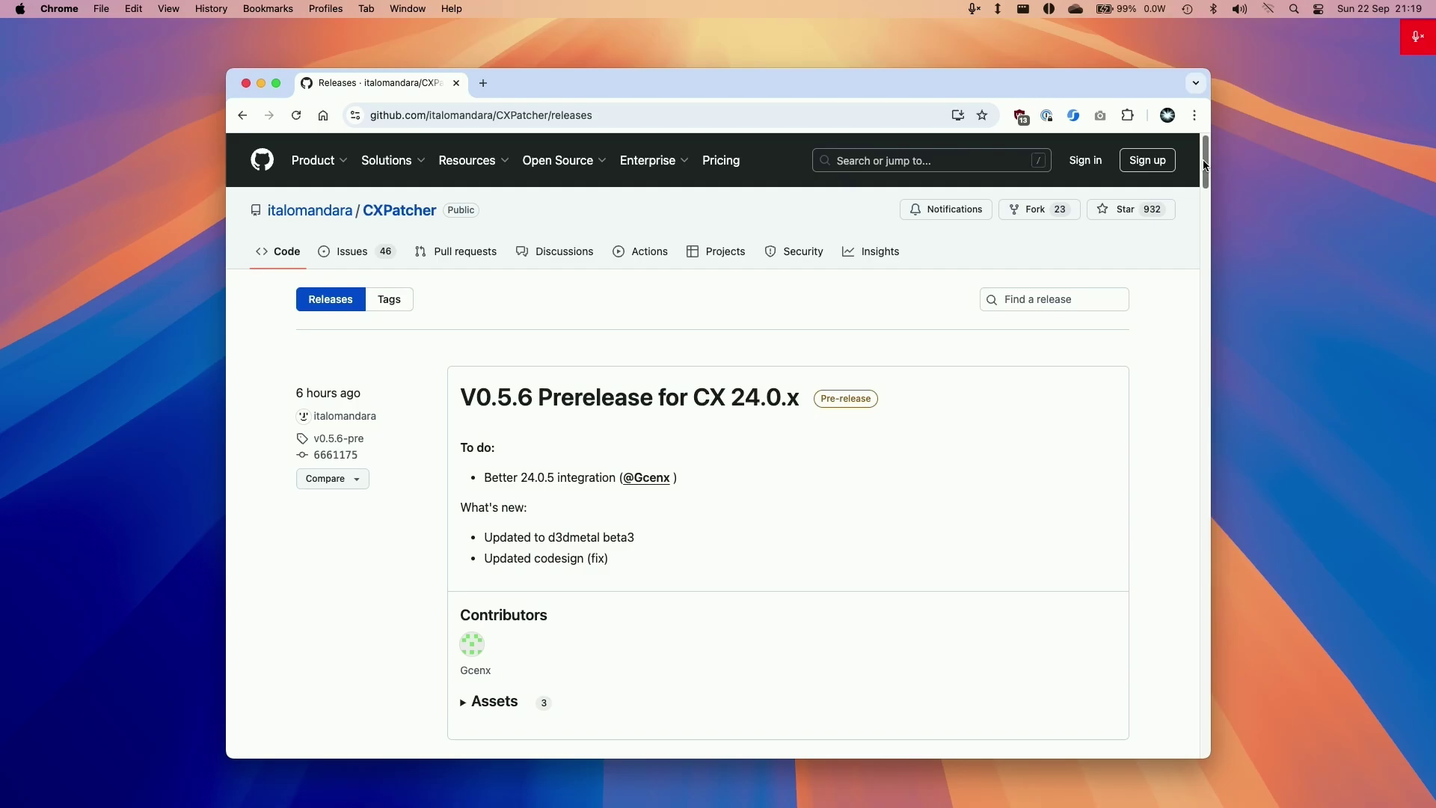
Expand the V0.5.6 assets and download CXPatcher.app.zip
{"action": "scroll", "coordinate": [695, 448], "scroll_direction": "down", "scroll_amount": 5}
{"action": "left_click", "coordinate": [465, 524]}
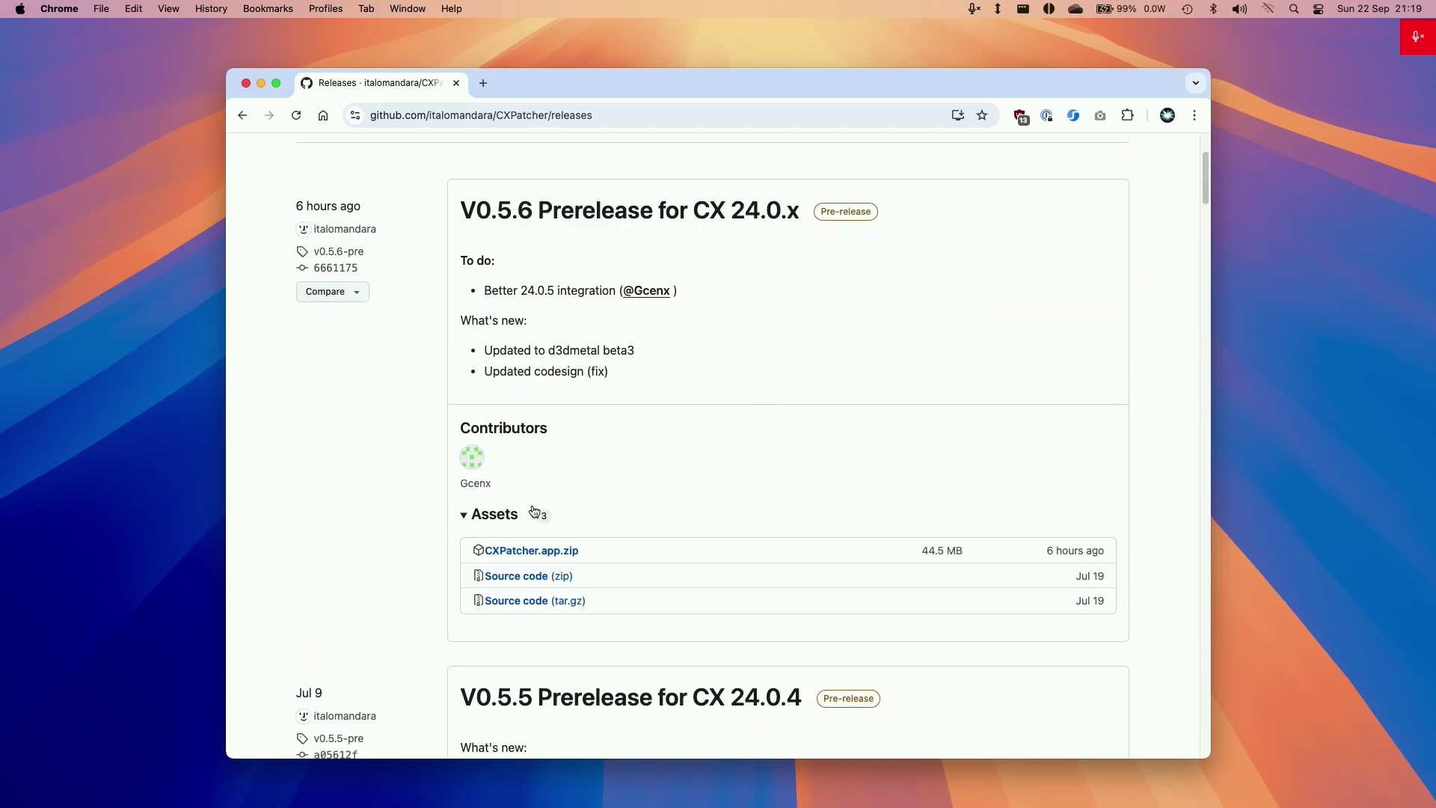
{"action": "left_click", "coordinate": [516, 551]}
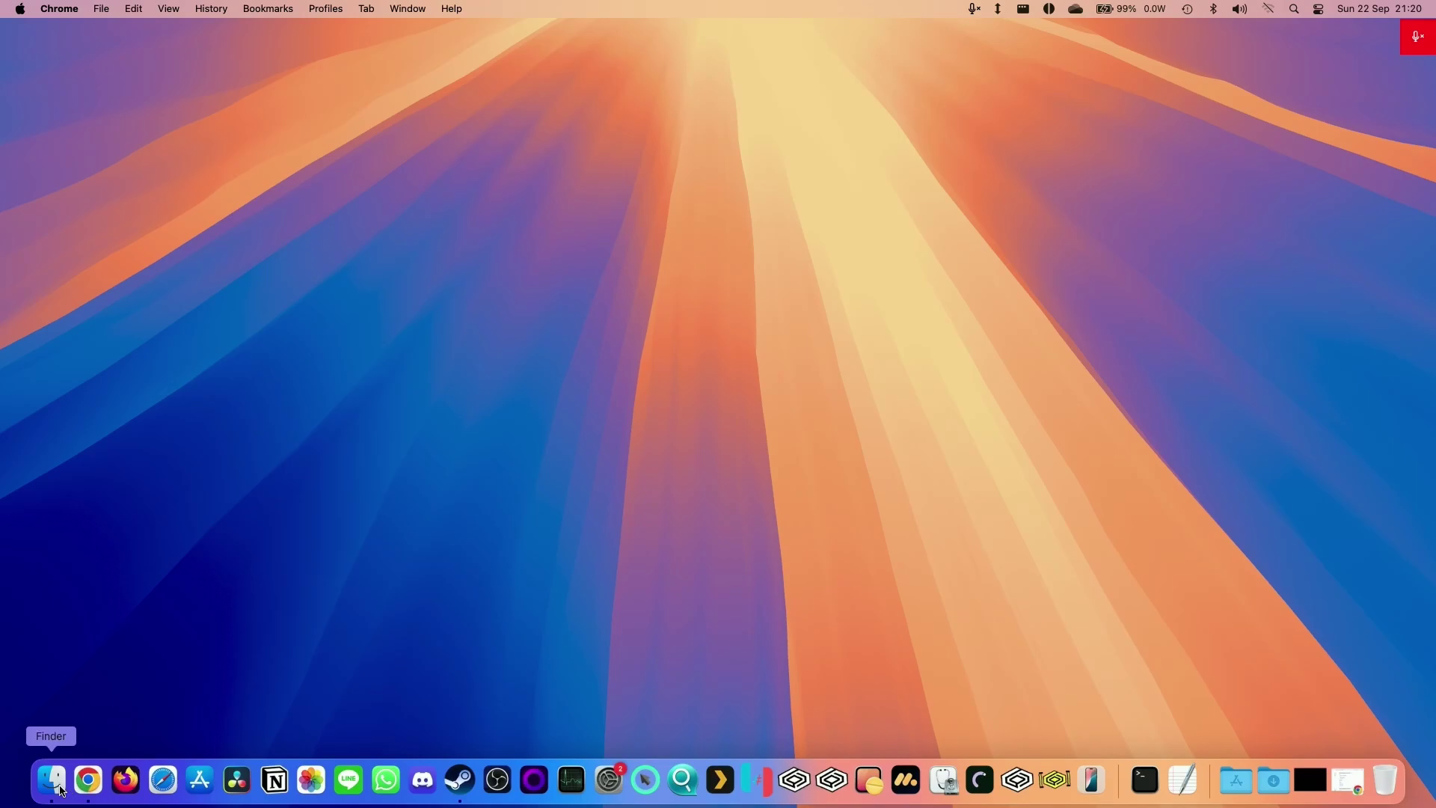
Unzip CXPatcher.app.zip from Downloads and move CXPatcher into Applications
{"action": "left_click", "coordinate": [58, 789]}
{"action": "left_click", "coordinate": [440, 278]}
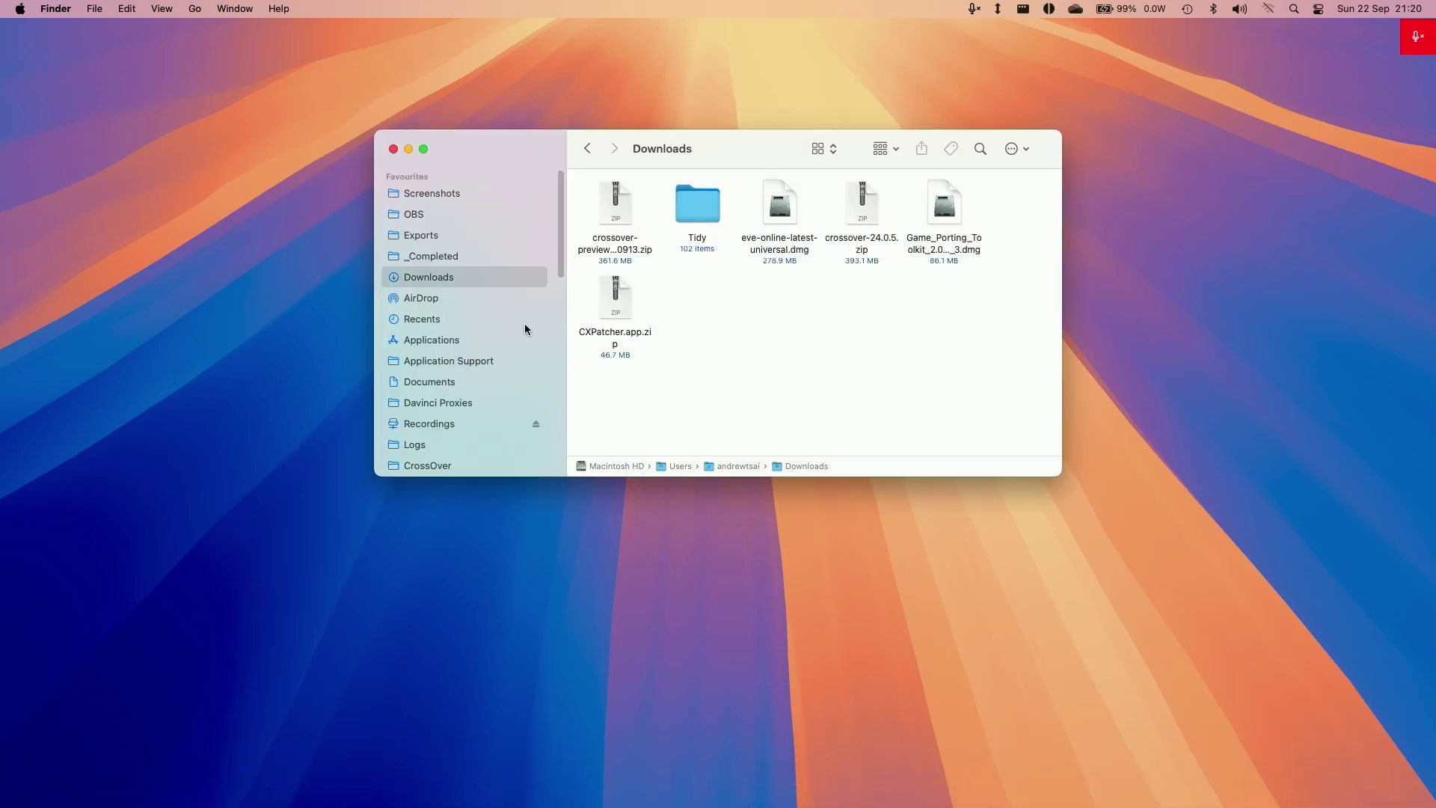
{"action": "left_click", "coordinate": [617, 314]}
{"action": "key", "text": "super+o"}
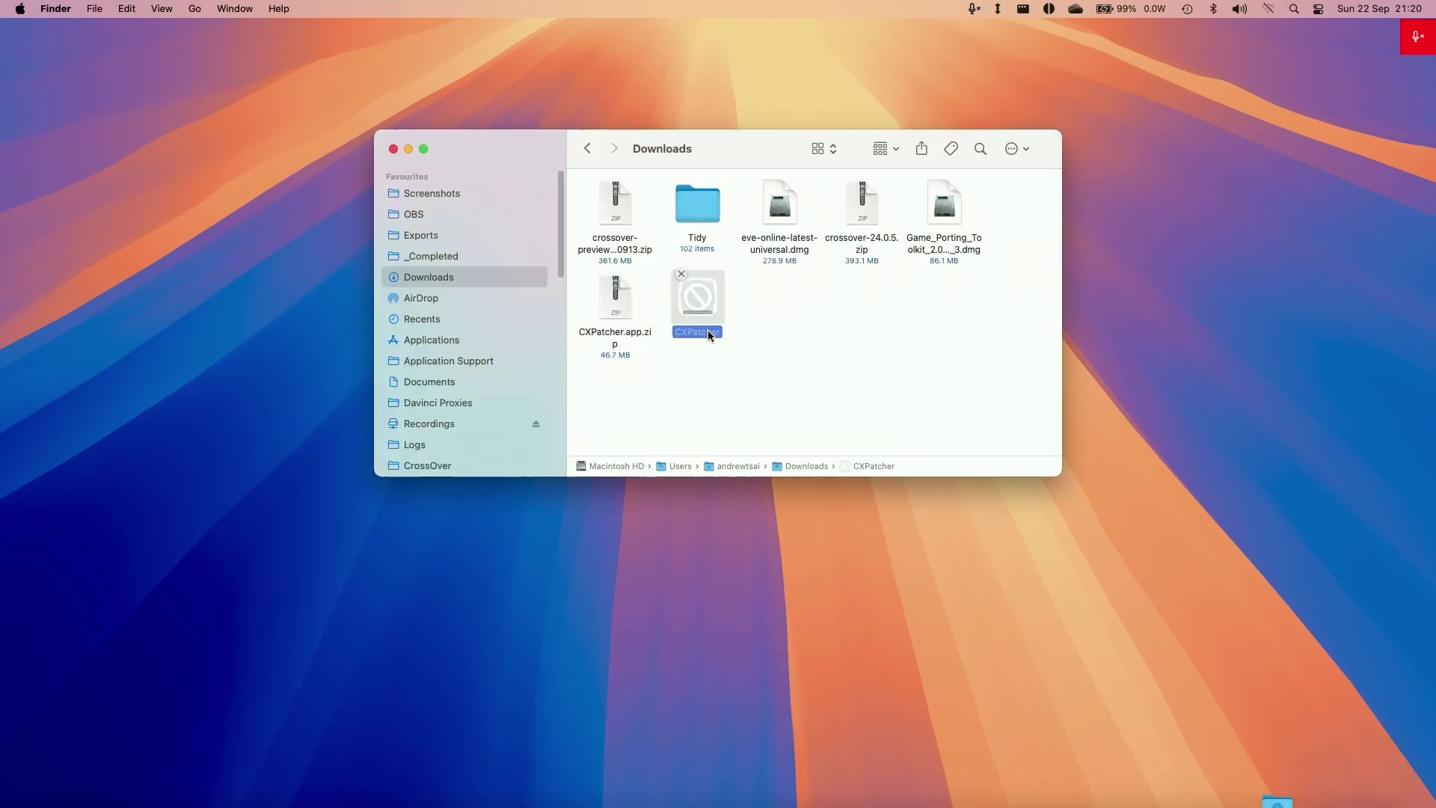
{"action": "left_click_drag", "start_coordinate": [709, 309], "coordinate": [509, 344]}
{"action": "left_click", "coordinate": [509, 345]}
Try launching CXPatcher and dismiss macOS's unverified-app warning
{"action": "left_click", "coordinate": [890, 202]}
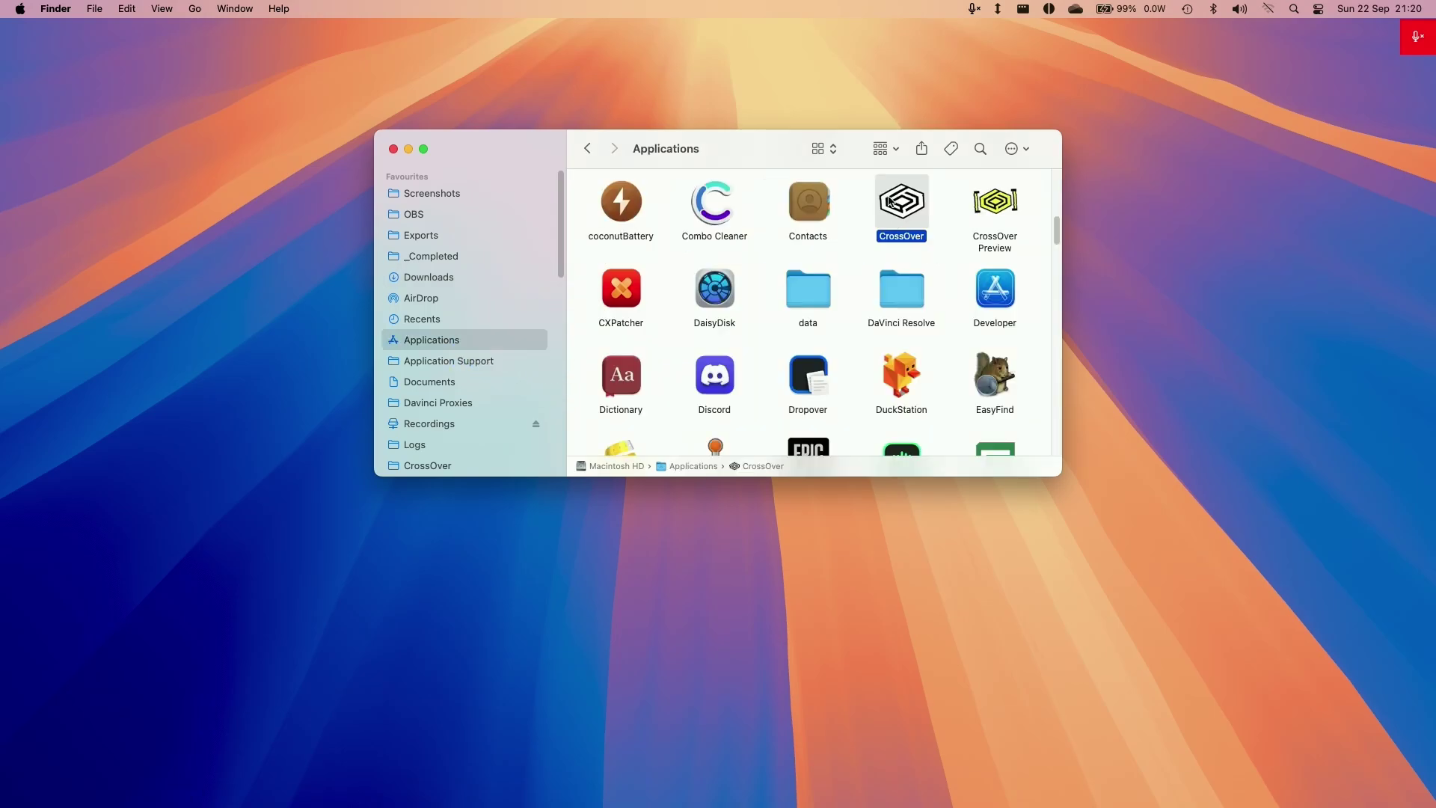
{"action": "mouse_move", "coordinate": [1020, 798]}
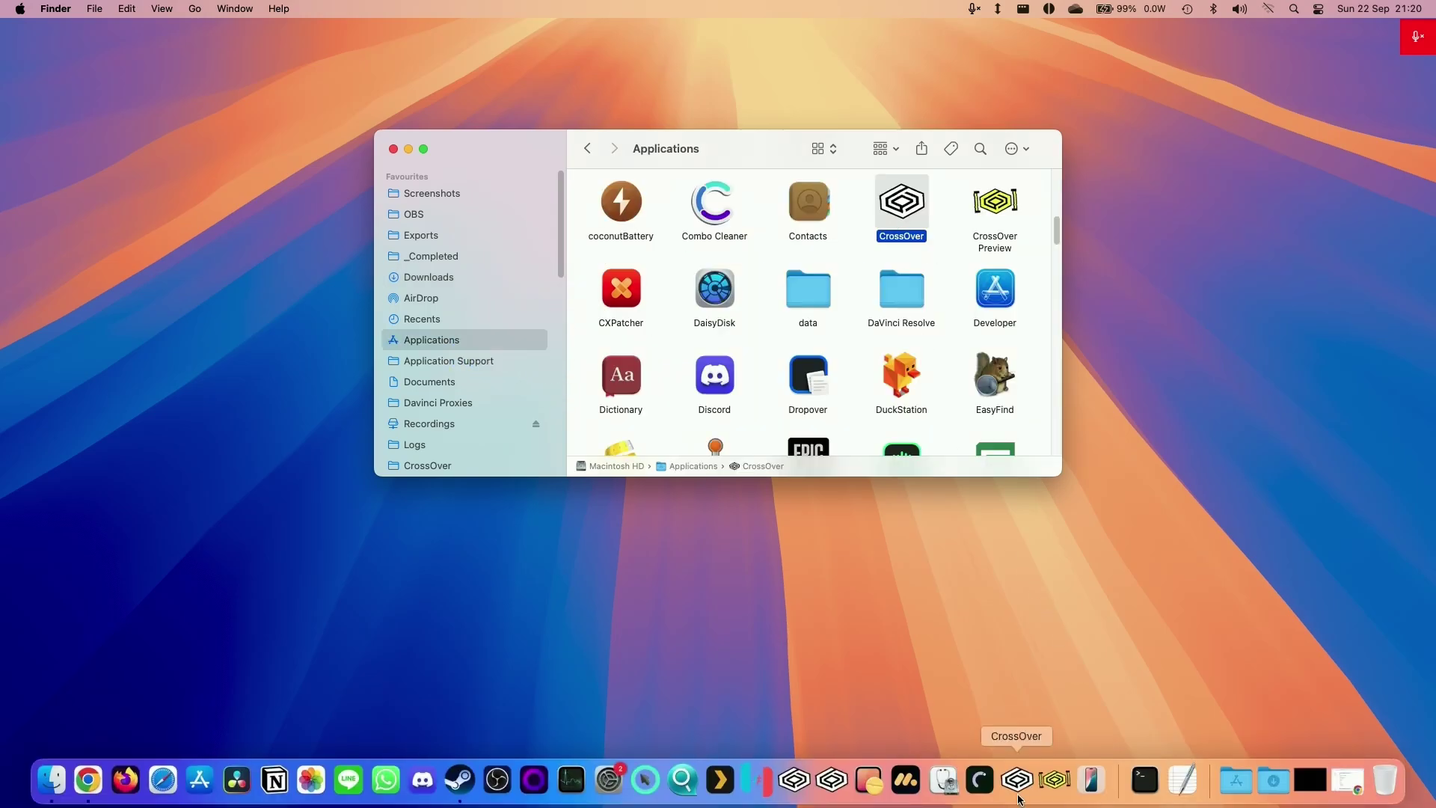
{"action": "double_click", "coordinate": [610, 293]}
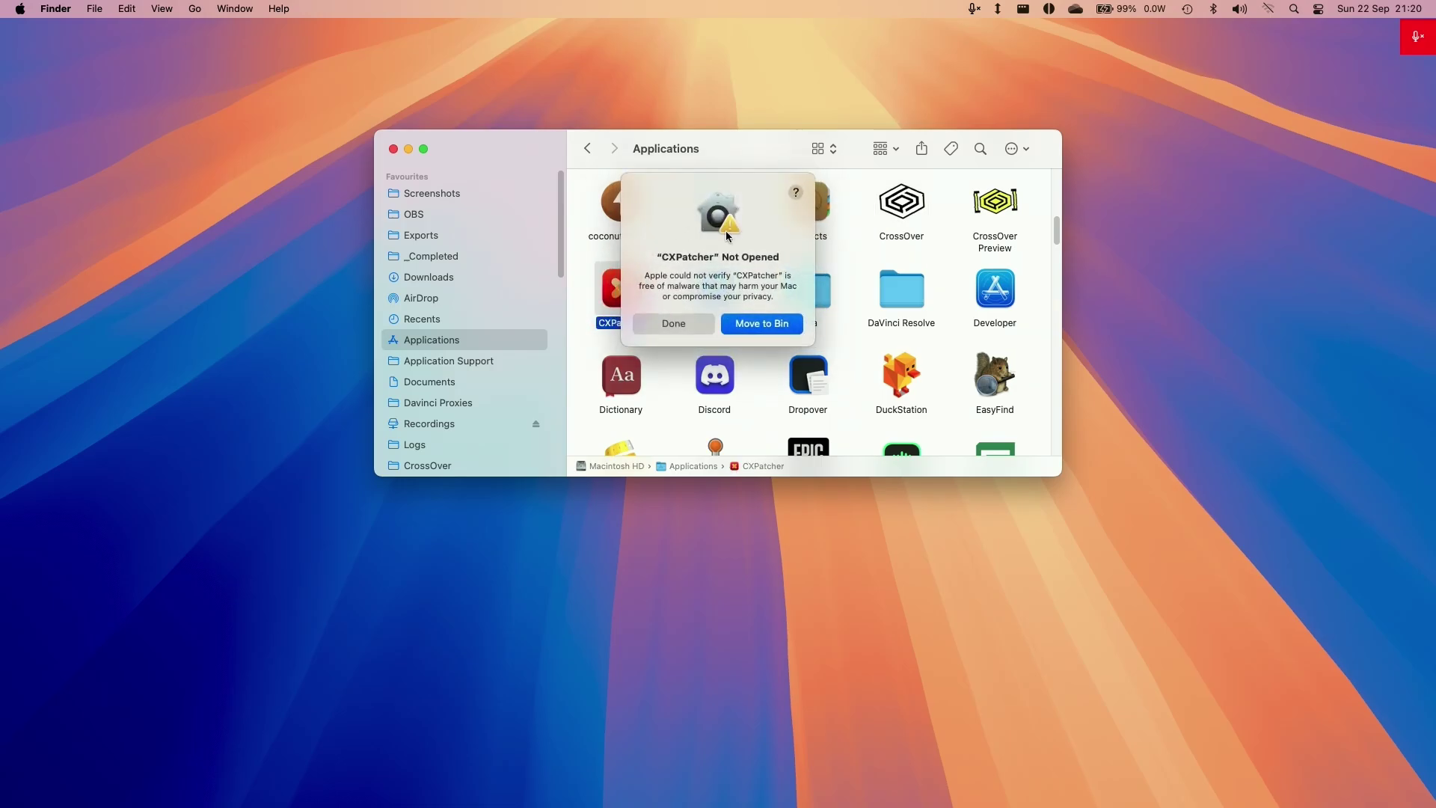
{"action": "left_click", "coordinate": [673, 323]}
{"action": "right_click", "coordinate": [618, 284]}
{"action": "left_click", "coordinate": [290, 160]}
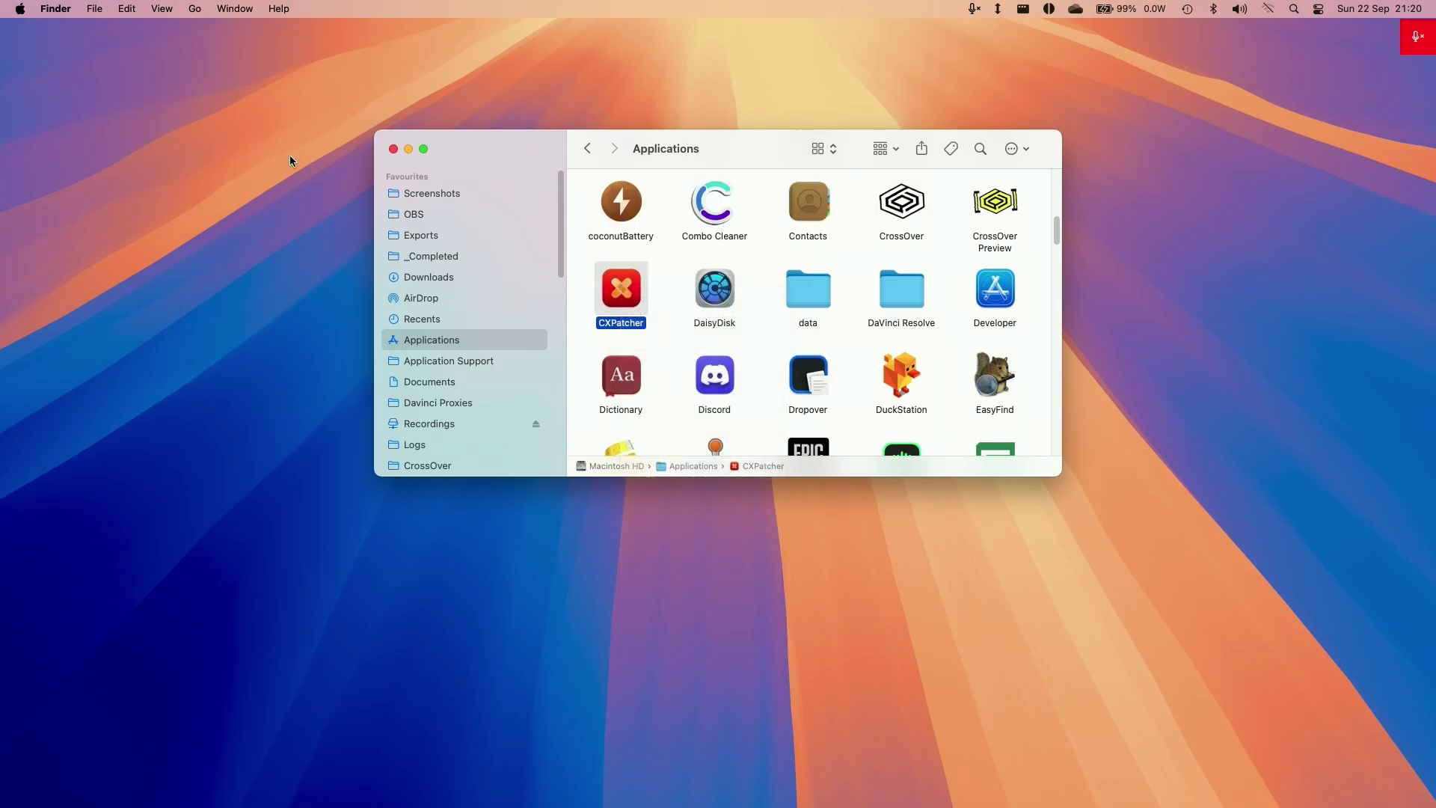
{"action": "left_click", "coordinate": [18, 9]}
Open the Privacy & Security pane in System Settings
{"action": "left_click", "coordinate": [22, 57]}
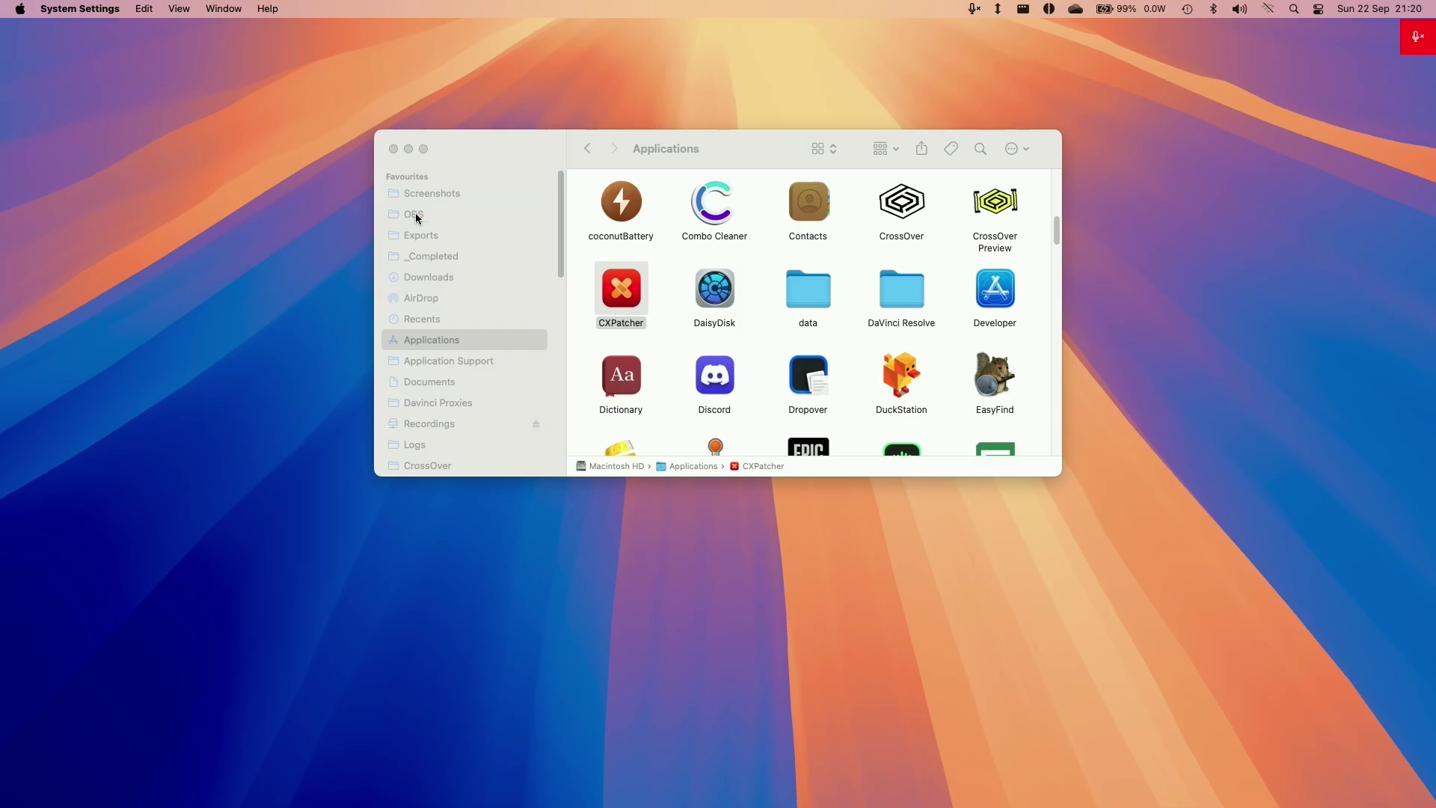
{"action": "scroll", "coordinate": [976, 631], "scroll_direction": "down", "scroll_amount": 5}
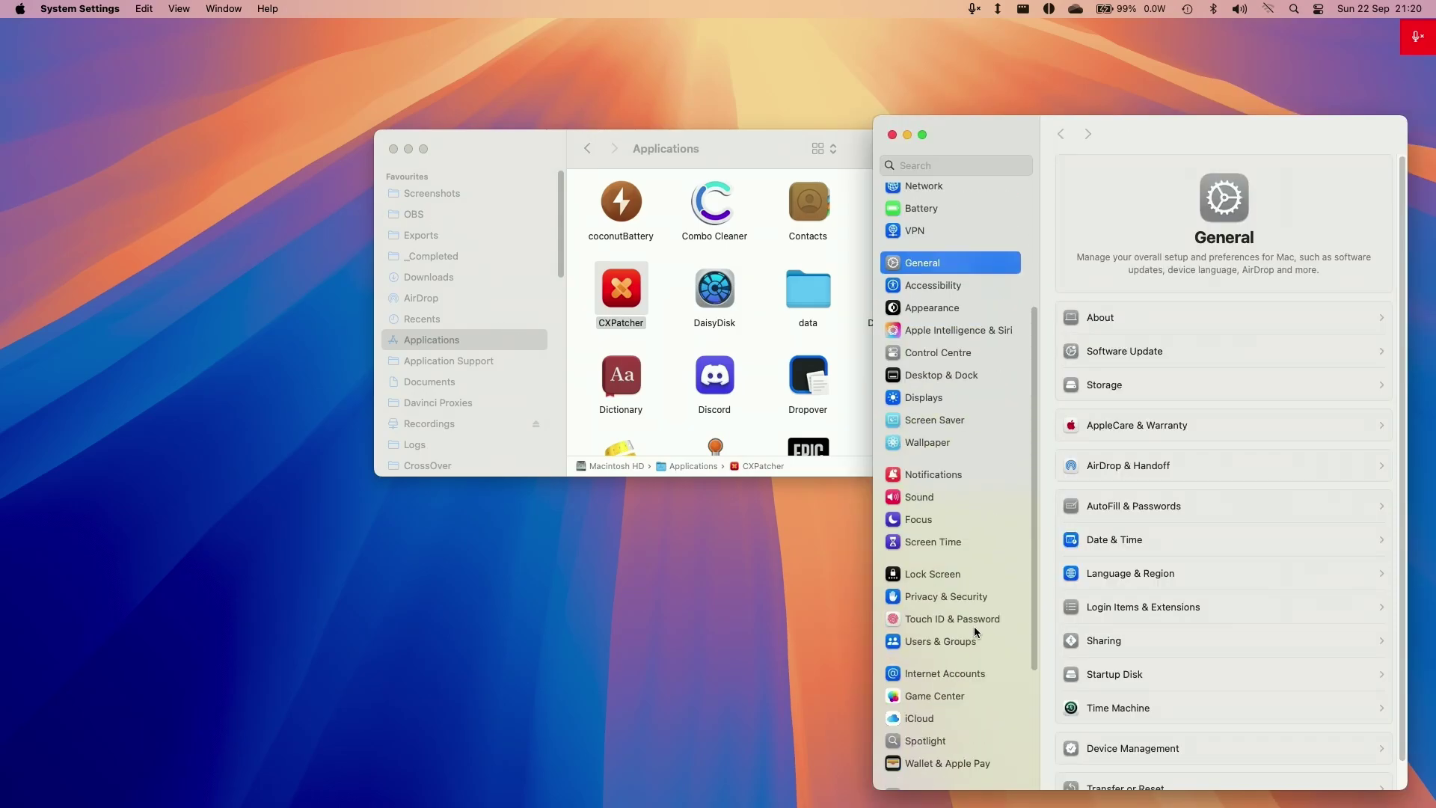
{"action": "left_click", "coordinate": [980, 604]}
{"action": "scroll", "coordinate": [1383, 527], "scroll_direction": "down", "scroll_amount": 15}
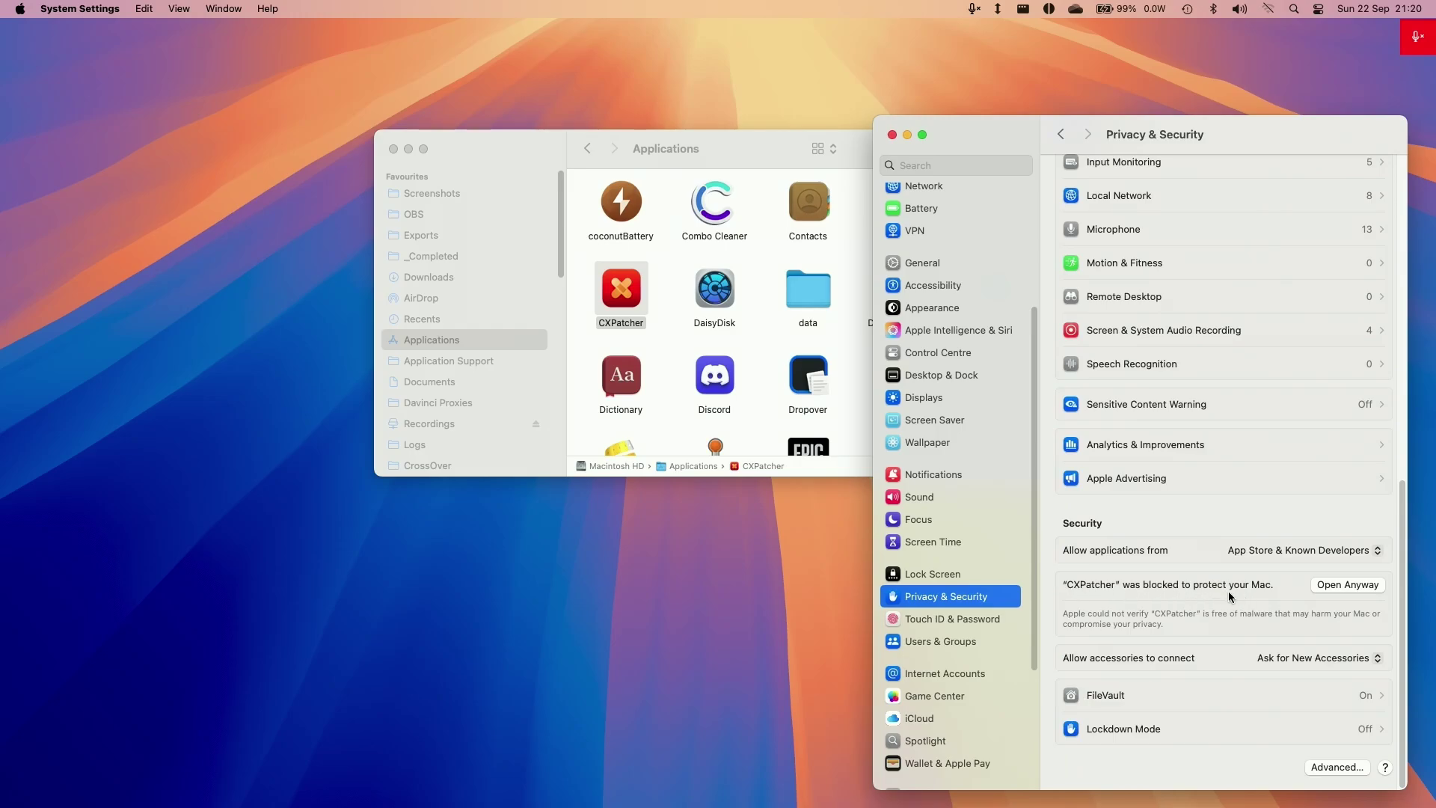
Allow CXPatcher with Open Anyway, approving it with the administrator password
{"action": "left_click", "coordinate": [1347, 585]}
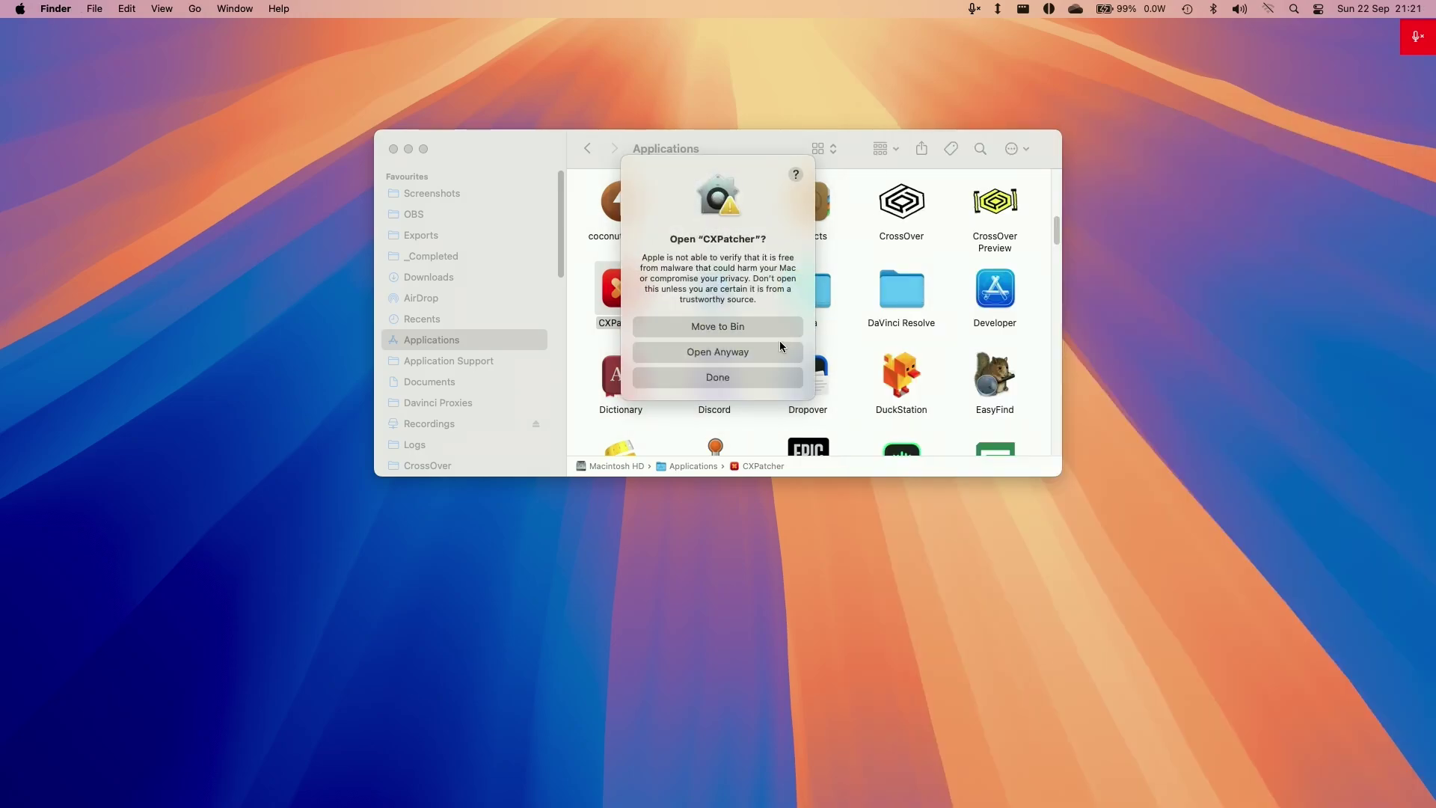
{"action": "left_click", "coordinate": [734, 353]}
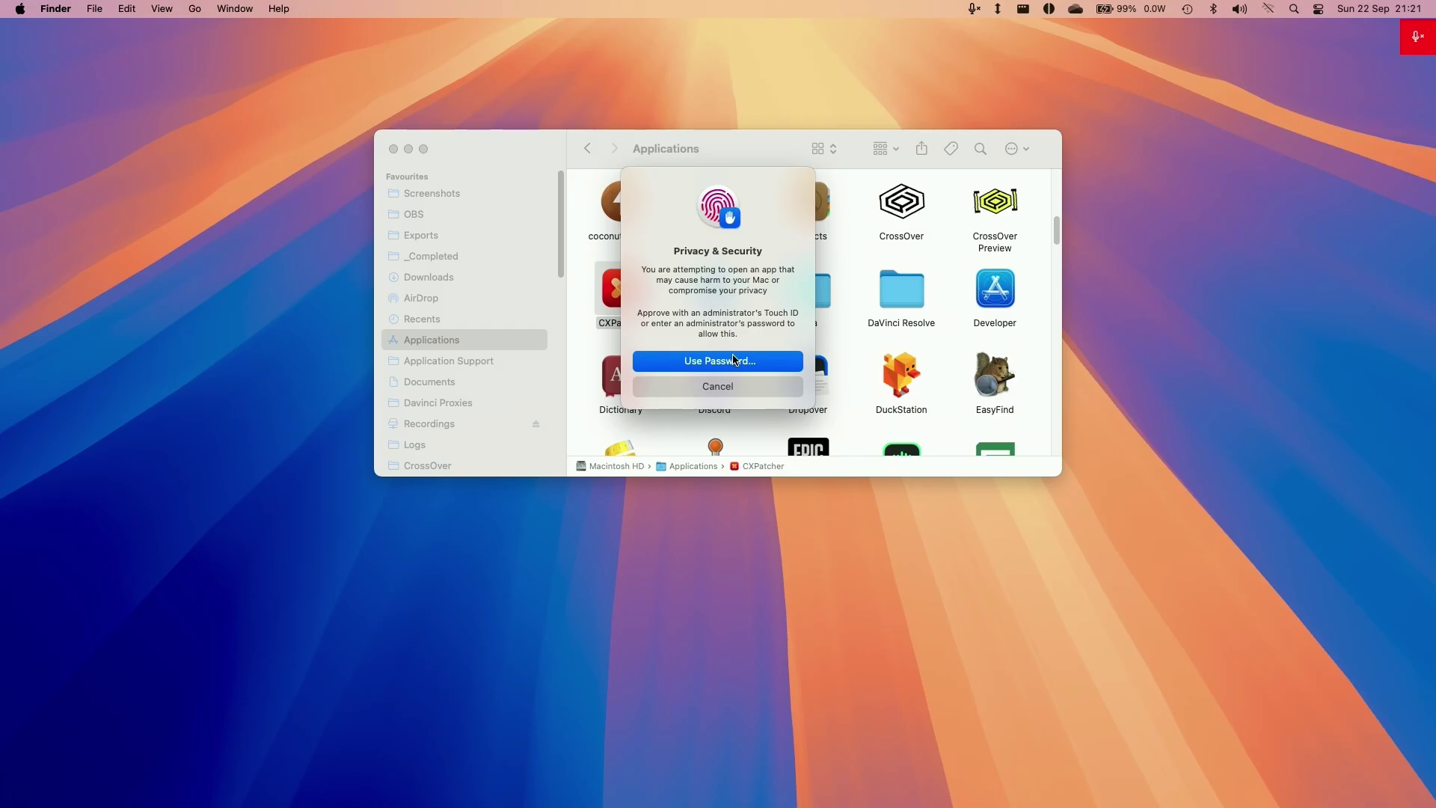
{"action": "left_click", "coordinate": [744, 361]}
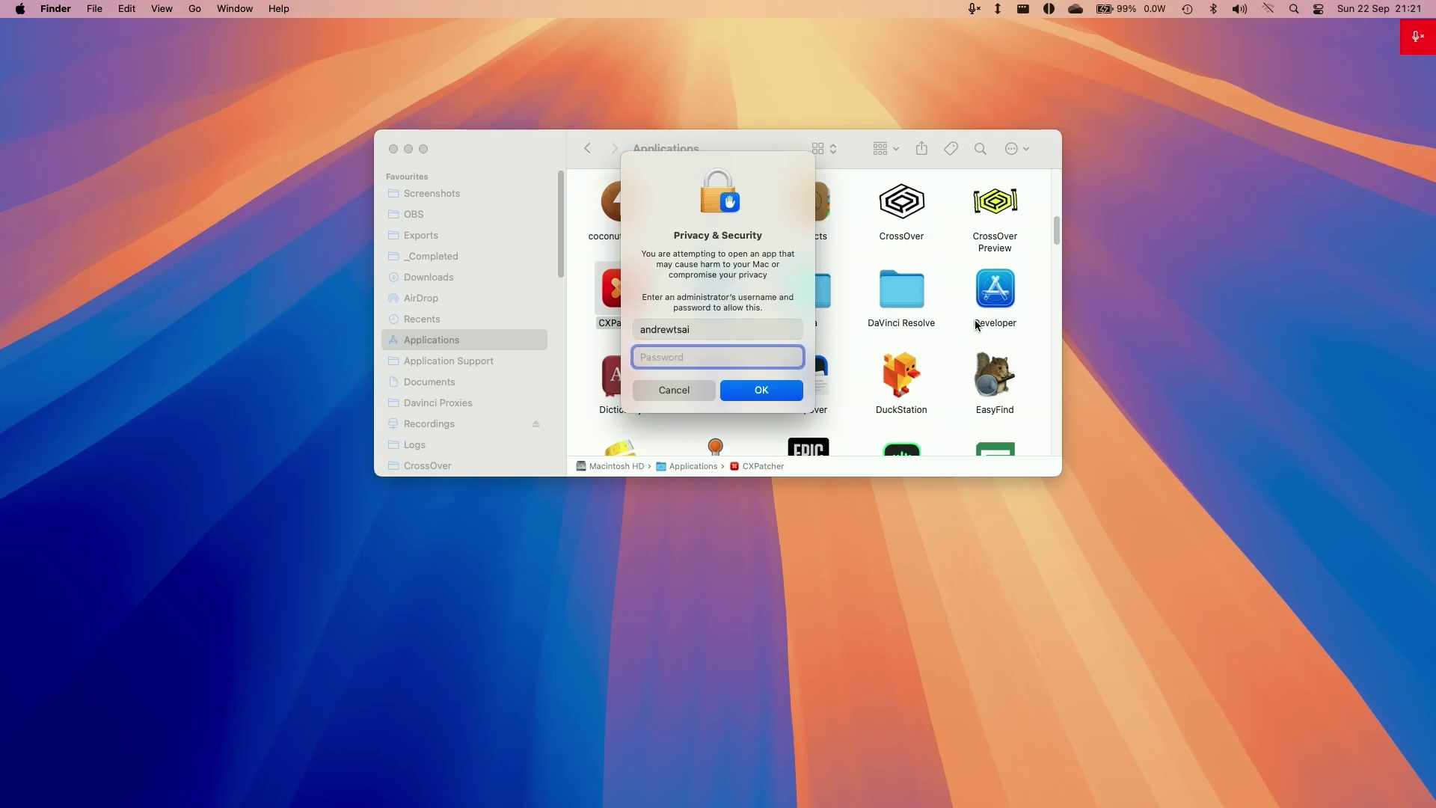
{"action": "type", "text": "********"}
{"action": "key", "text": "Return"}
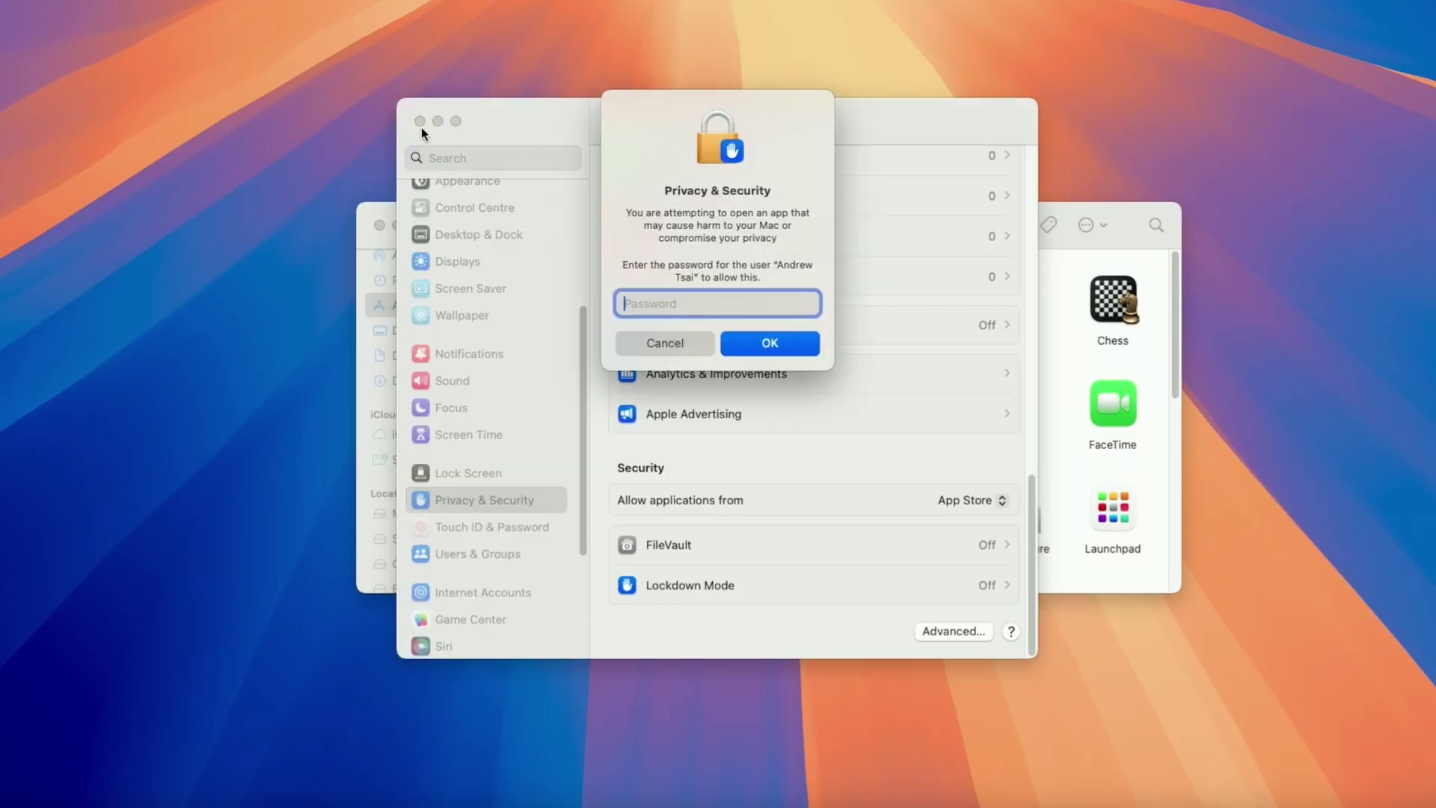
{"action": "left_click", "coordinate": [420, 127]}
{"action": "left_click", "coordinate": [775, 307]}
{"action": "type", "text": "*"}
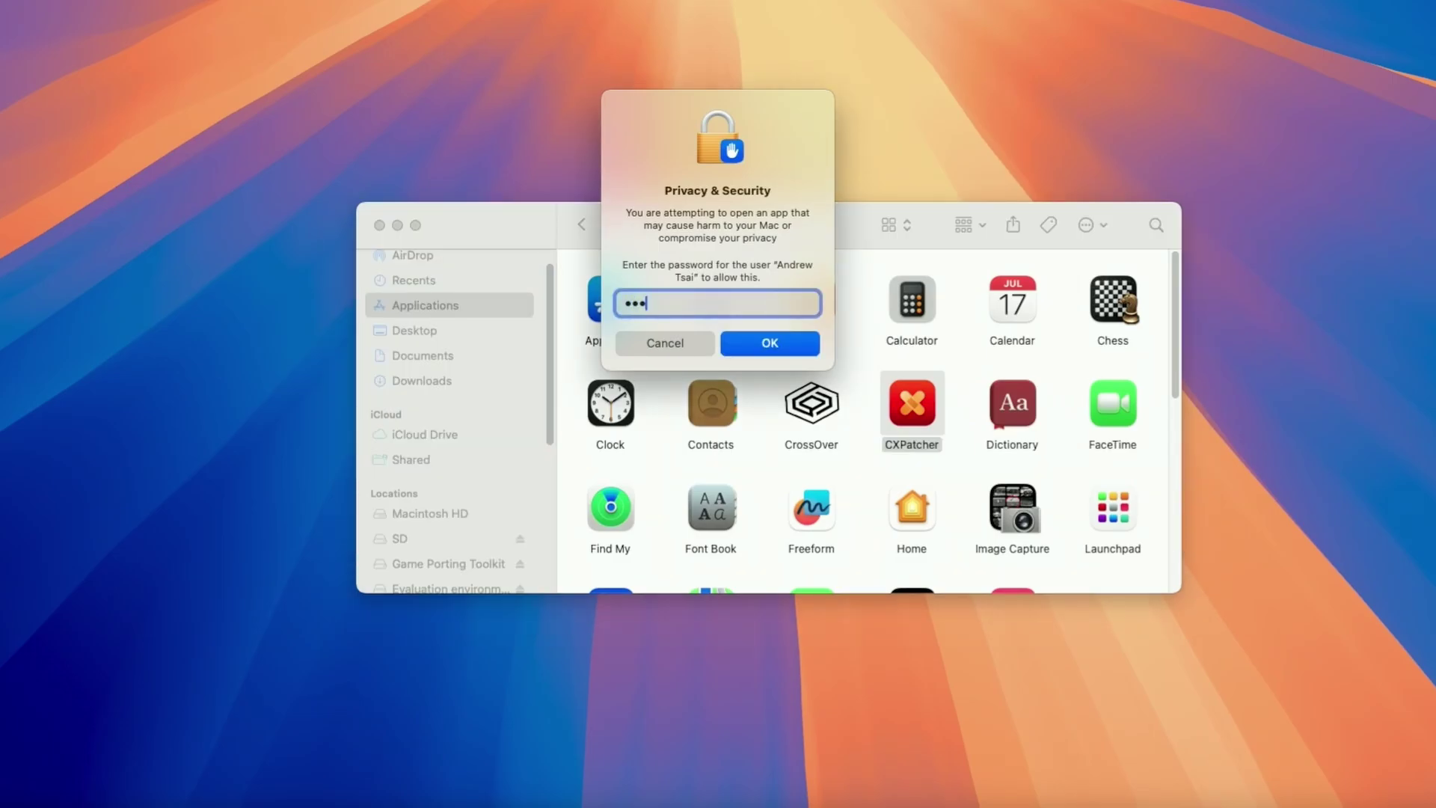
Confirm the password, then enter 'I will not ask CodeWeavers for support or refund' in the disclaimer field
{"action": "left_click", "coordinate": [780, 353]}
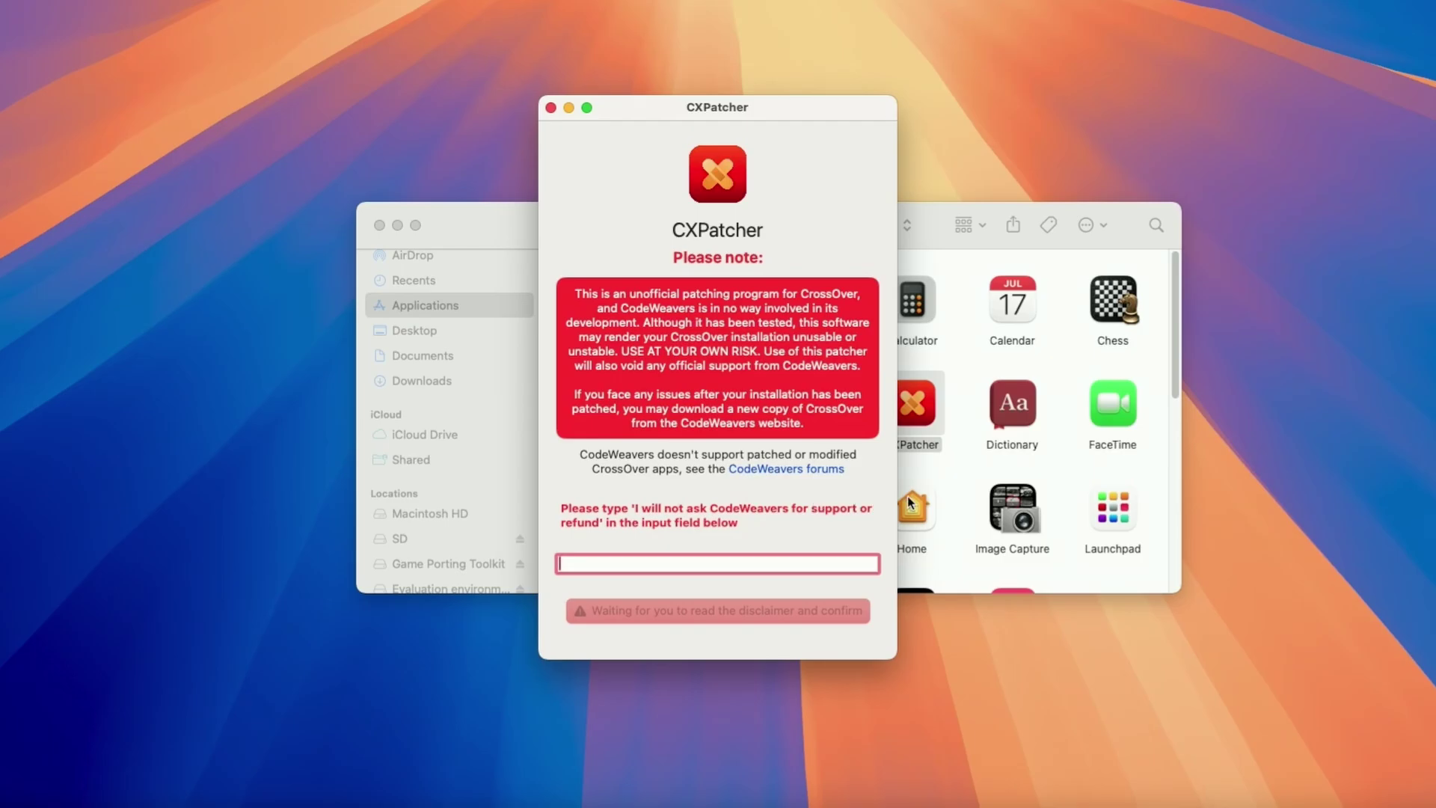
{"action": "type", "text": "not ask CodeWeavers for sup"}
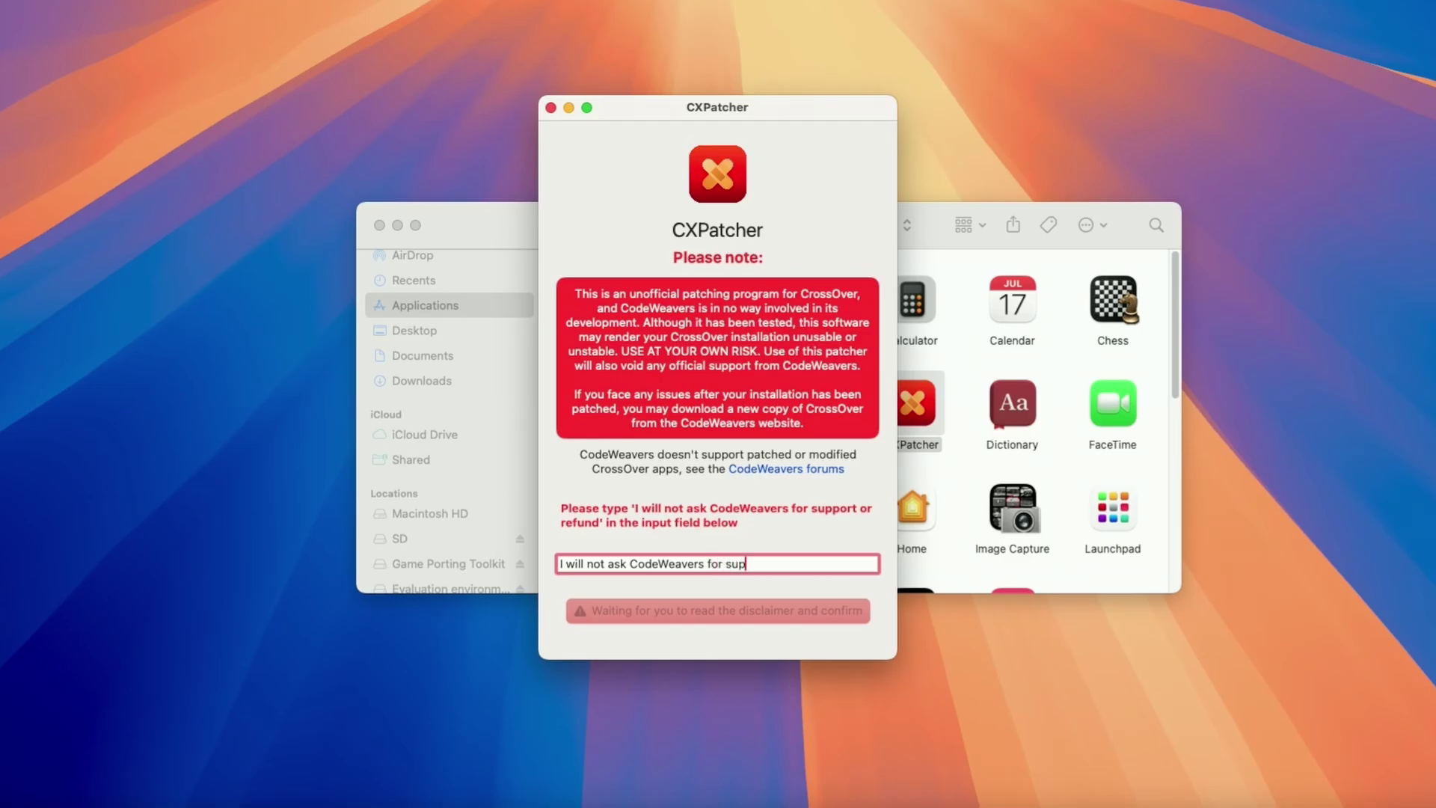
{"action": "type", "text": "port or refund"}
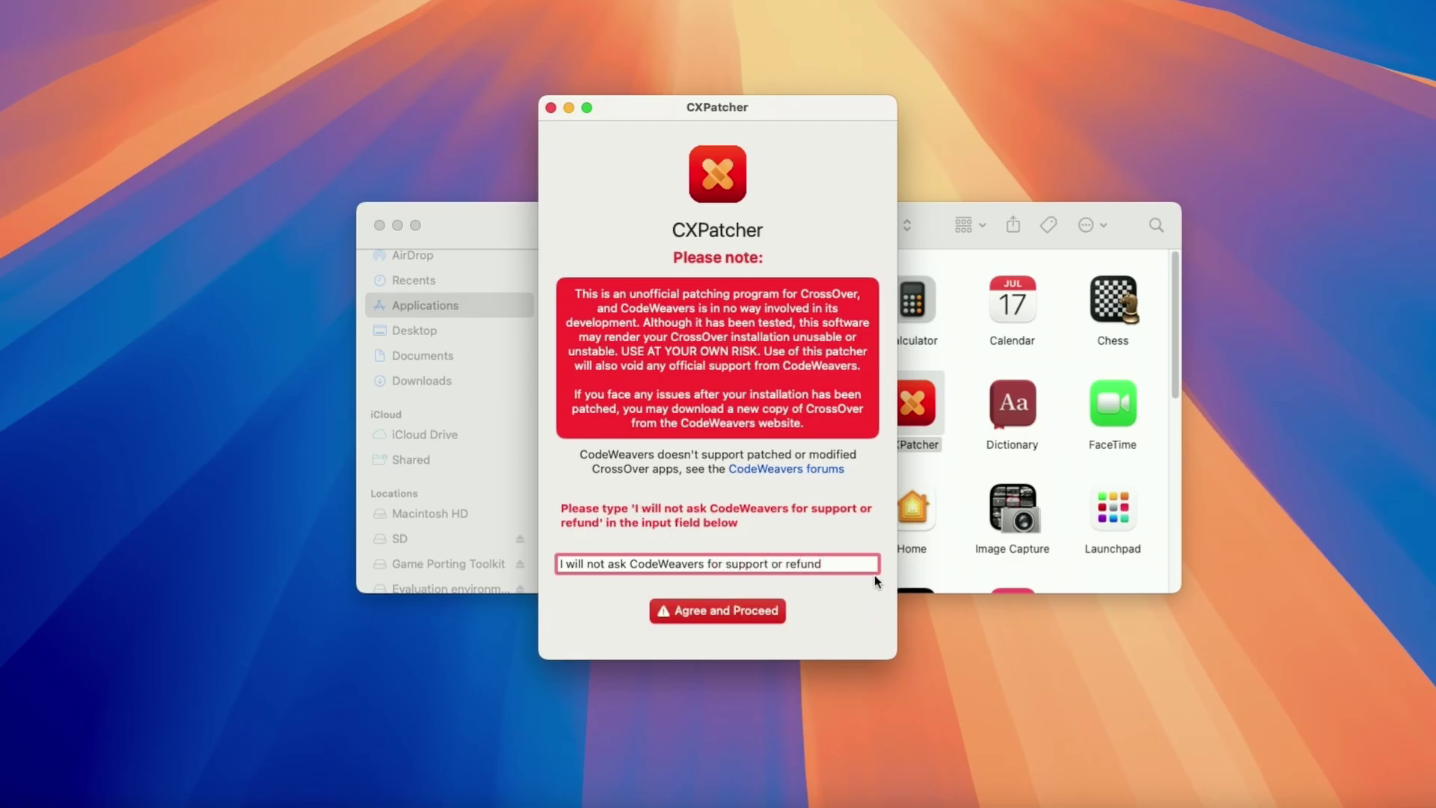
{"action": "left_click_drag", "start_coordinate": [842, 564], "coordinate": [580, 546]}
{"action": "left_click", "coordinate": [621, 565]}
Agree to CXPatcher's disclaimer and reposition its window
{"action": "left_click", "coordinate": [721, 612]}
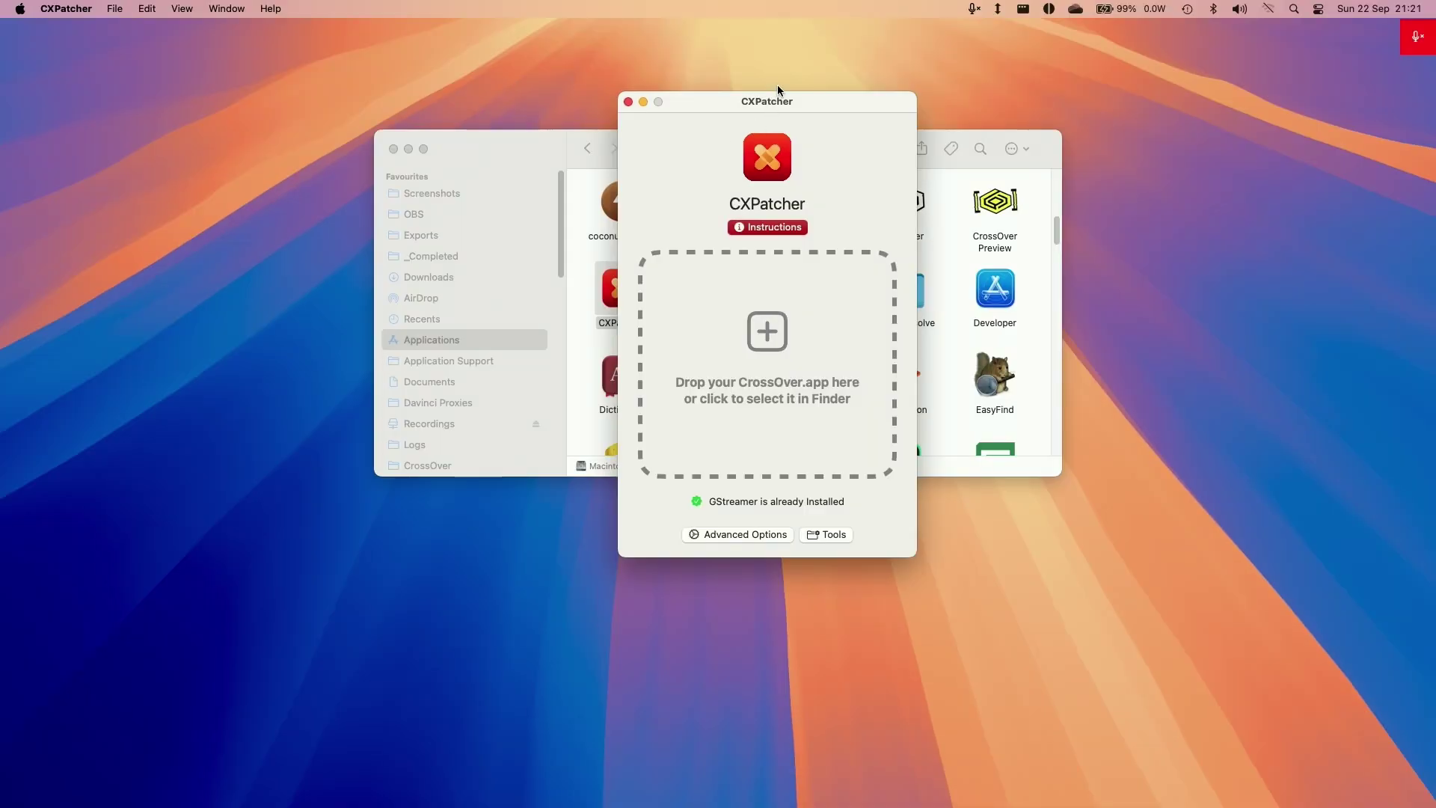
{"action": "left_click_drag", "start_coordinate": [868, 110], "coordinate": [744, 120]}
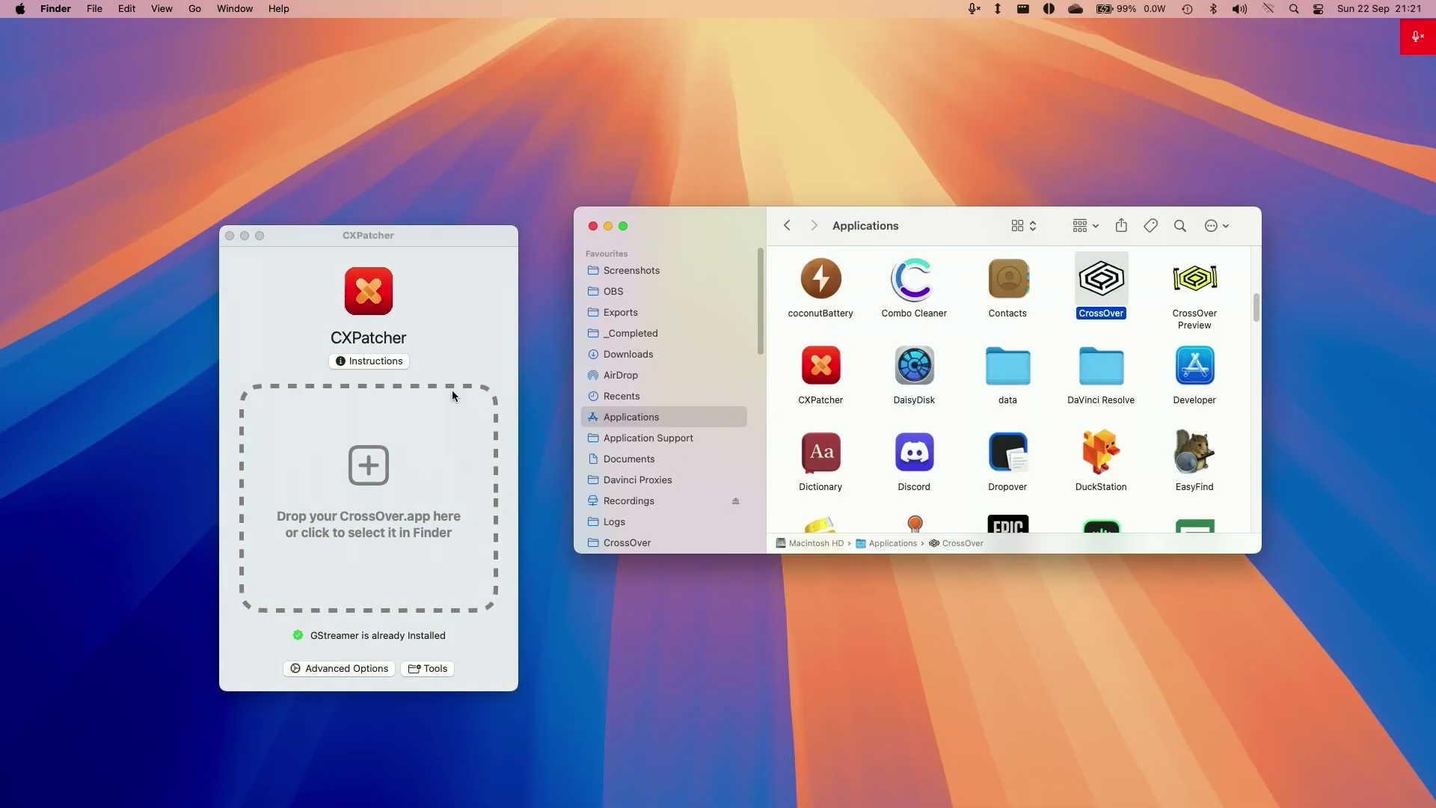
{"action": "left_click_drag", "start_coordinate": [431, 240], "coordinate": [436, 182]}
Turn on Always Advertises AVX and drop CrossOver.app onto CXPatcher to patch it
{"action": "left_click", "coordinate": [347, 611]}
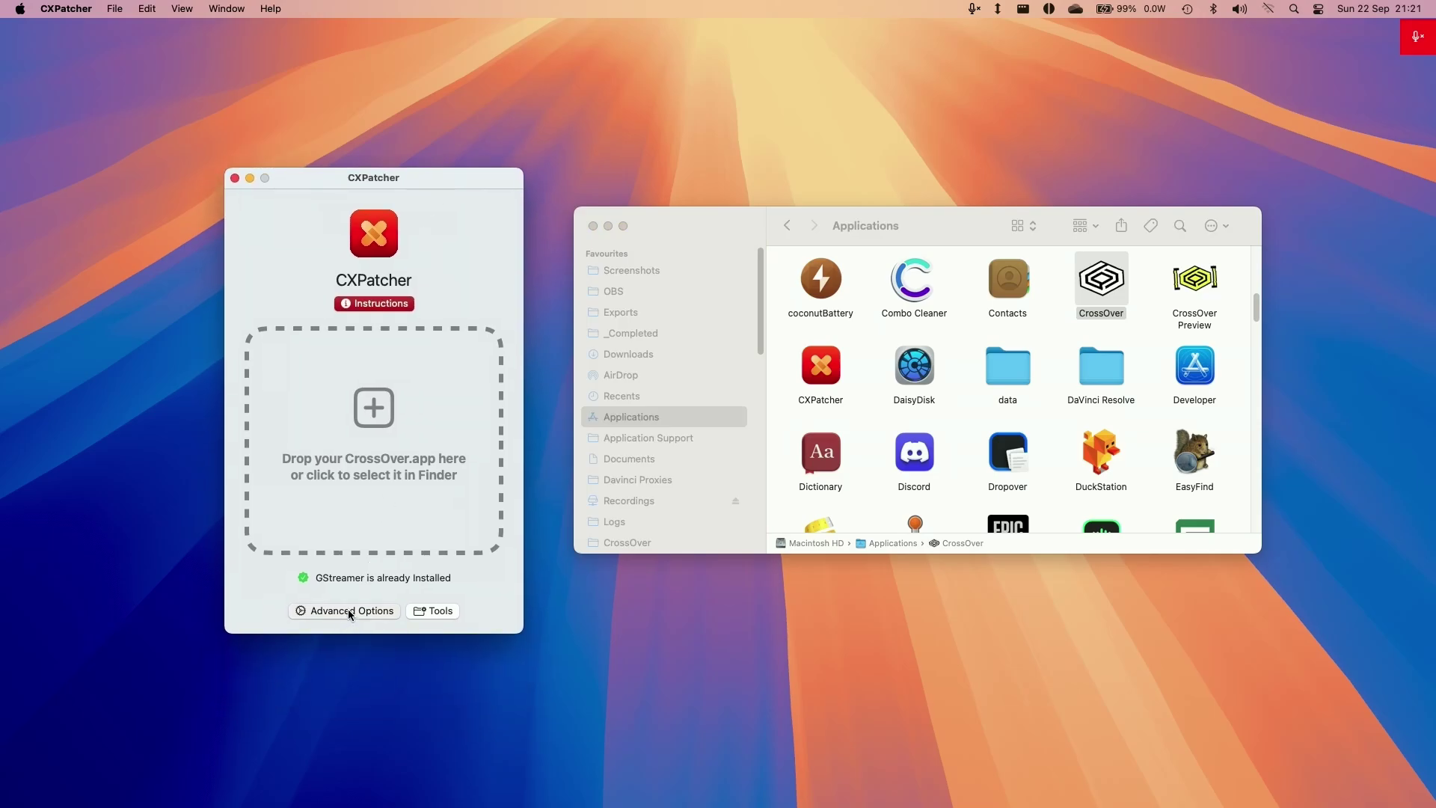
{"action": "left_click_drag", "start_coordinate": [1044, 229], "coordinate": [582, 334]}
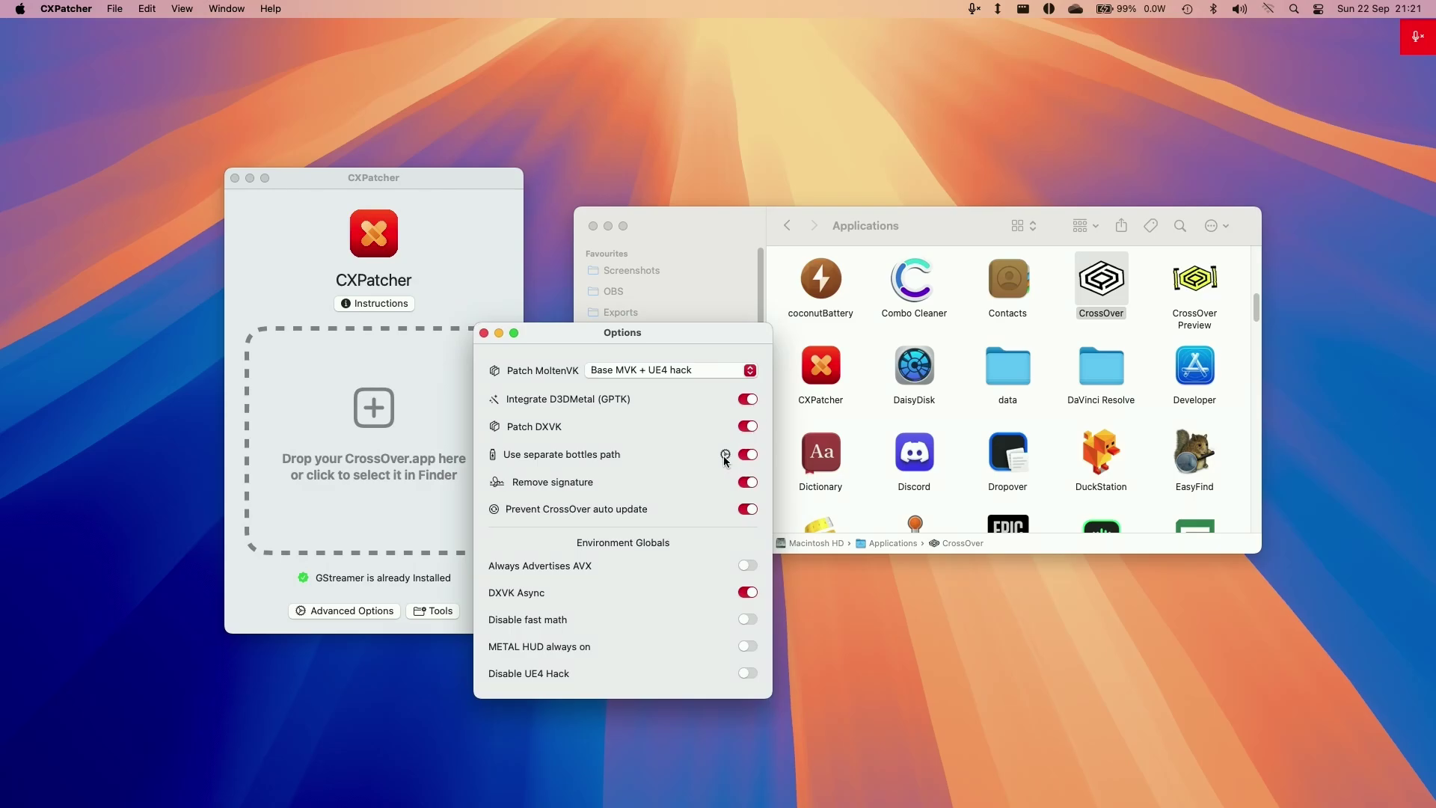
{"action": "left_click", "coordinate": [746, 566]}
{"action": "key", "text": "super+w"}
{"action": "left_click_drag", "start_coordinate": [1103, 281], "coordinate": [428, 435]}
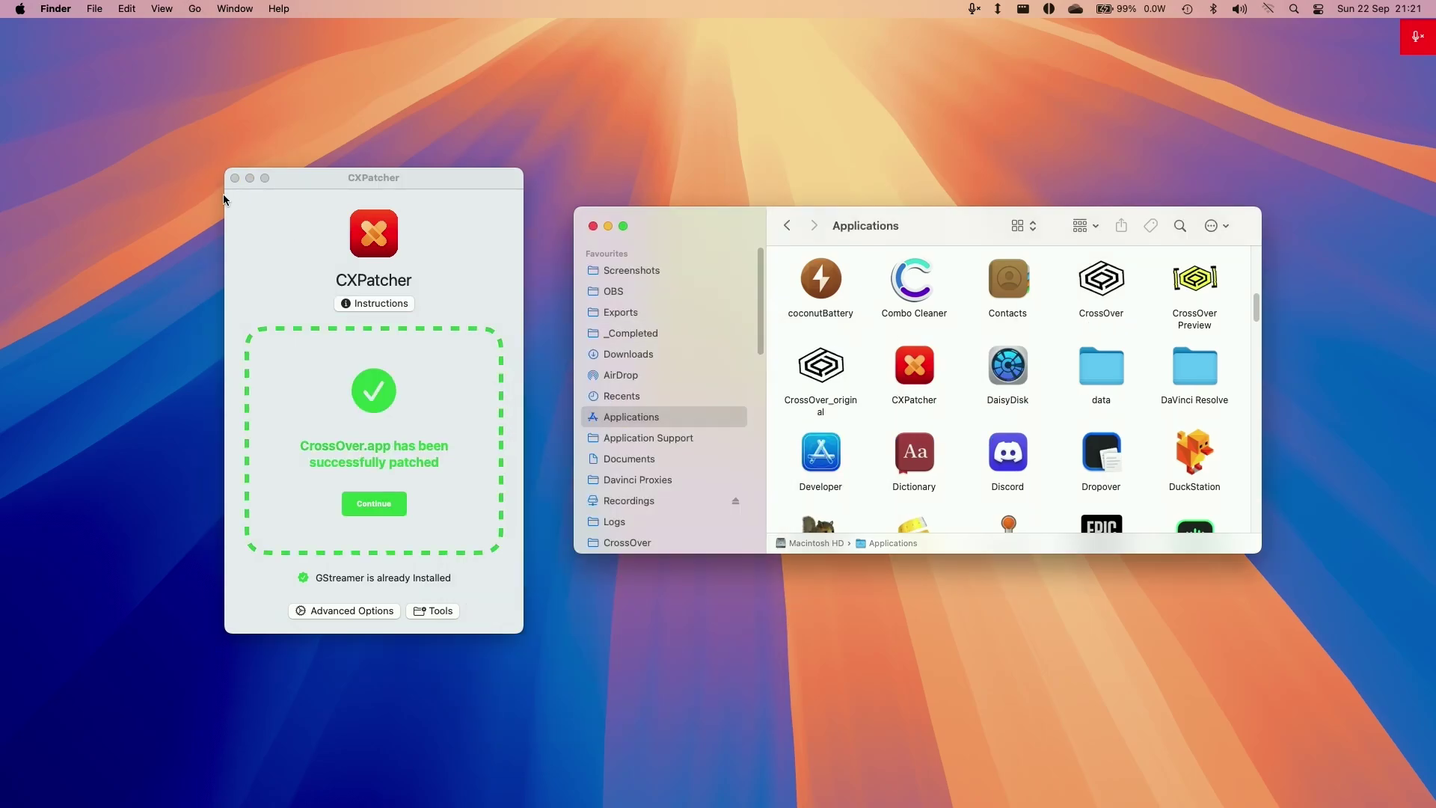
Launch the patched CrossOver and install Steam, finishing its setup
{"action": "left_click", "coordinate": [234, 178]}
{"action": "left_click_drag", "start_coordinate": [827, 244], "coordinate": [655, 247]}
{"action": "double_click", "coordinate": [928, 283]}
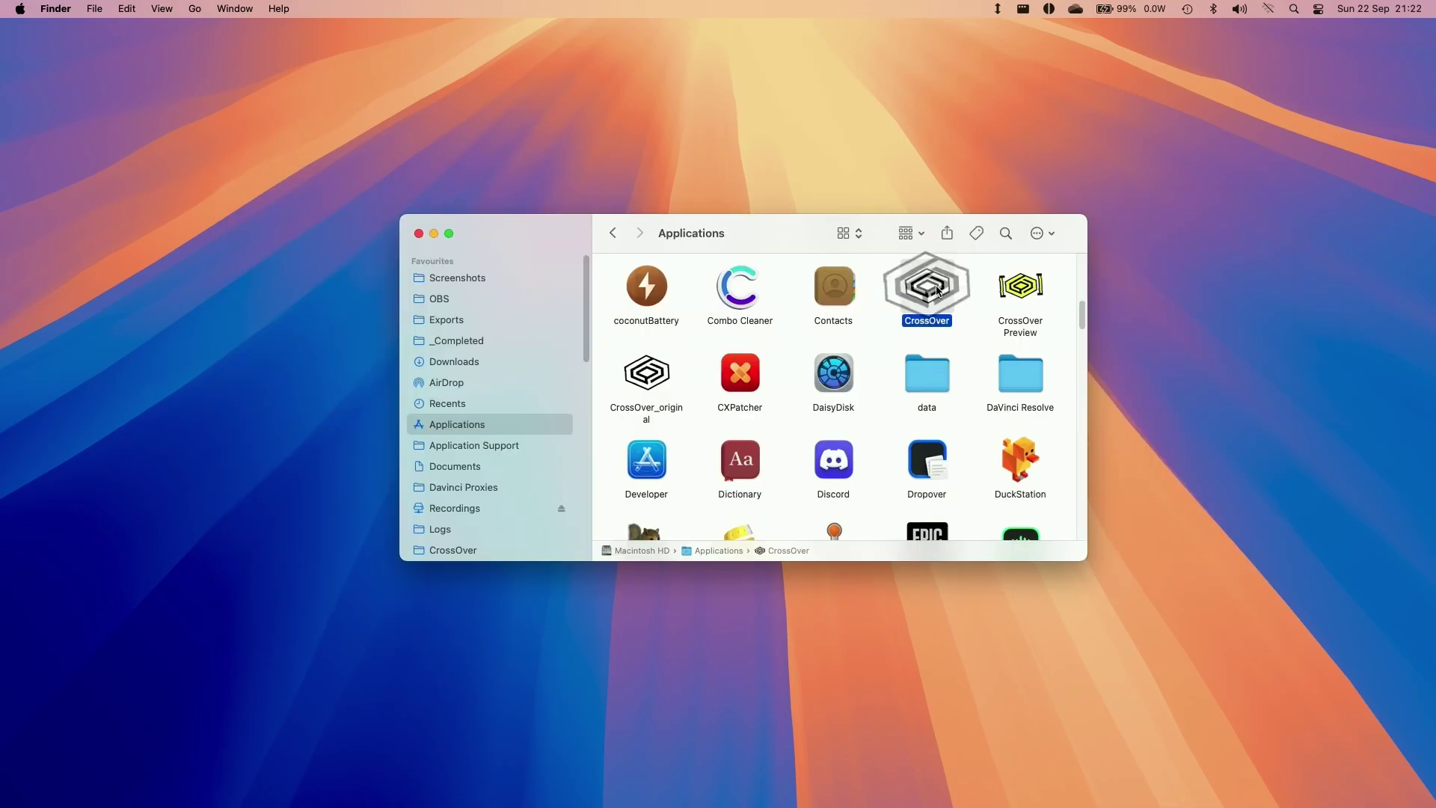
{"action": "type", "text": "s"}
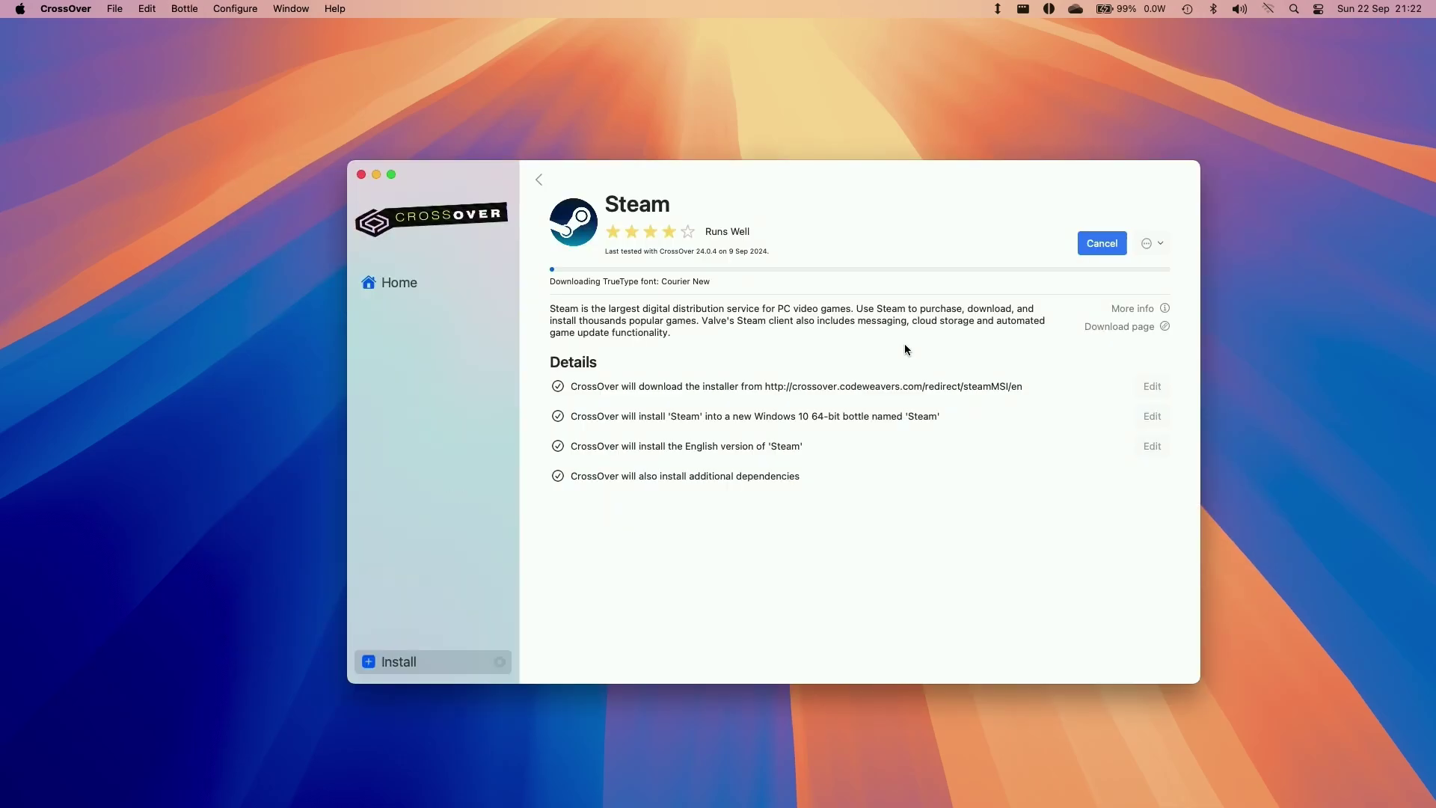
{"action": "left_click", "coordinate": [779, 522]}
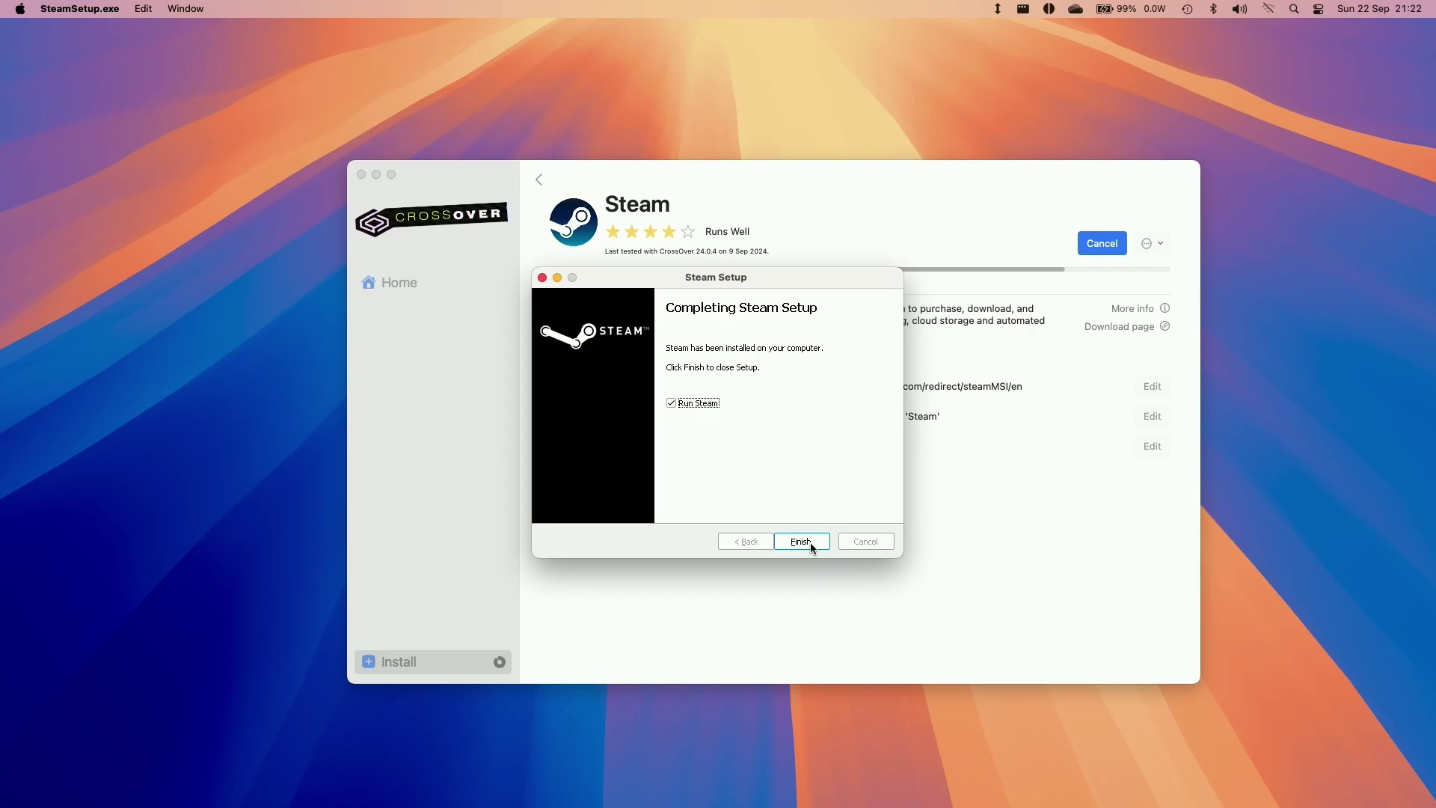
{"action": "left_click", "coordinate": [811, 549]}
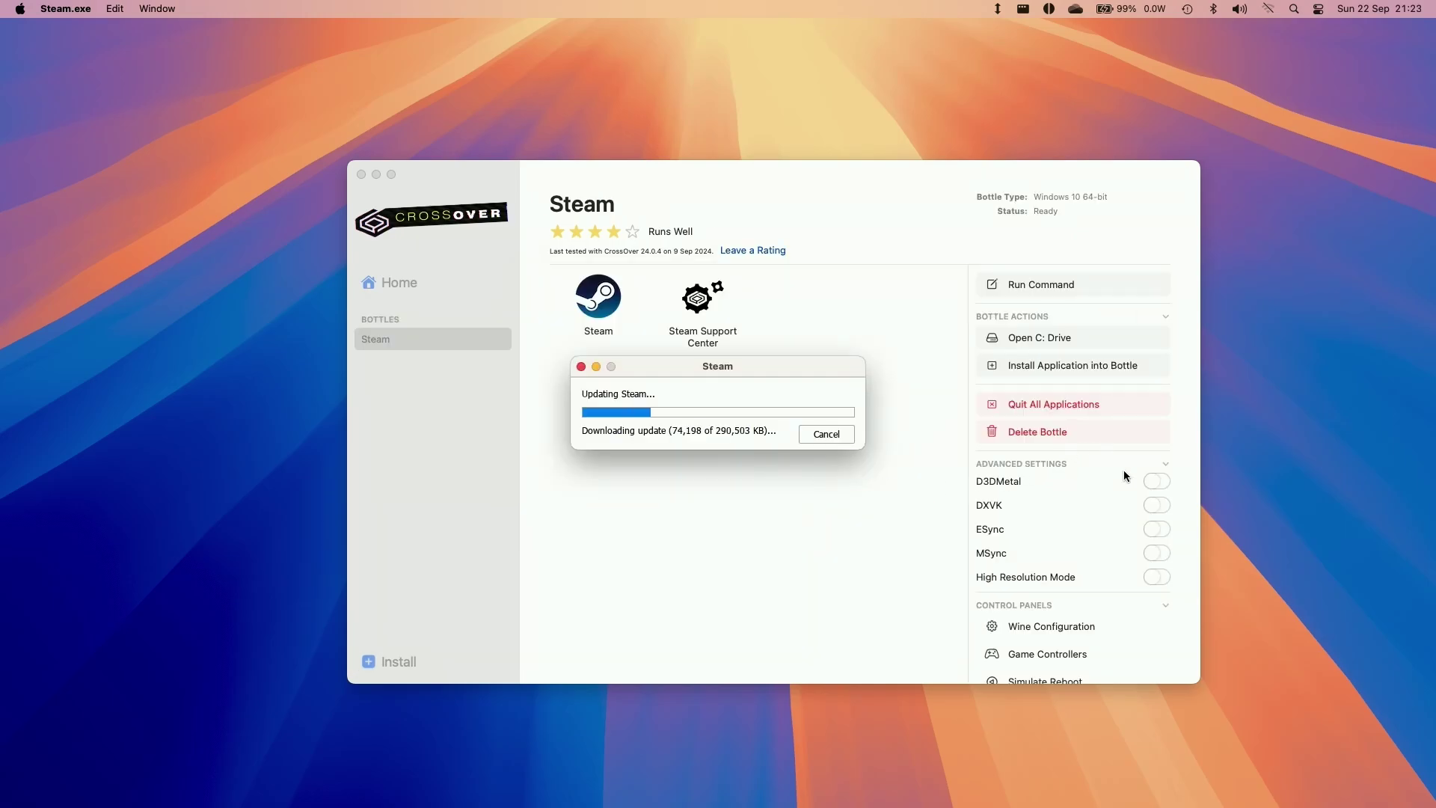
Allow CrossOver's access prompts, enable MSync for the Steam bottle, restart it, and launch Steam
{"action": "left_click", "coordinate": [1114, 521]}
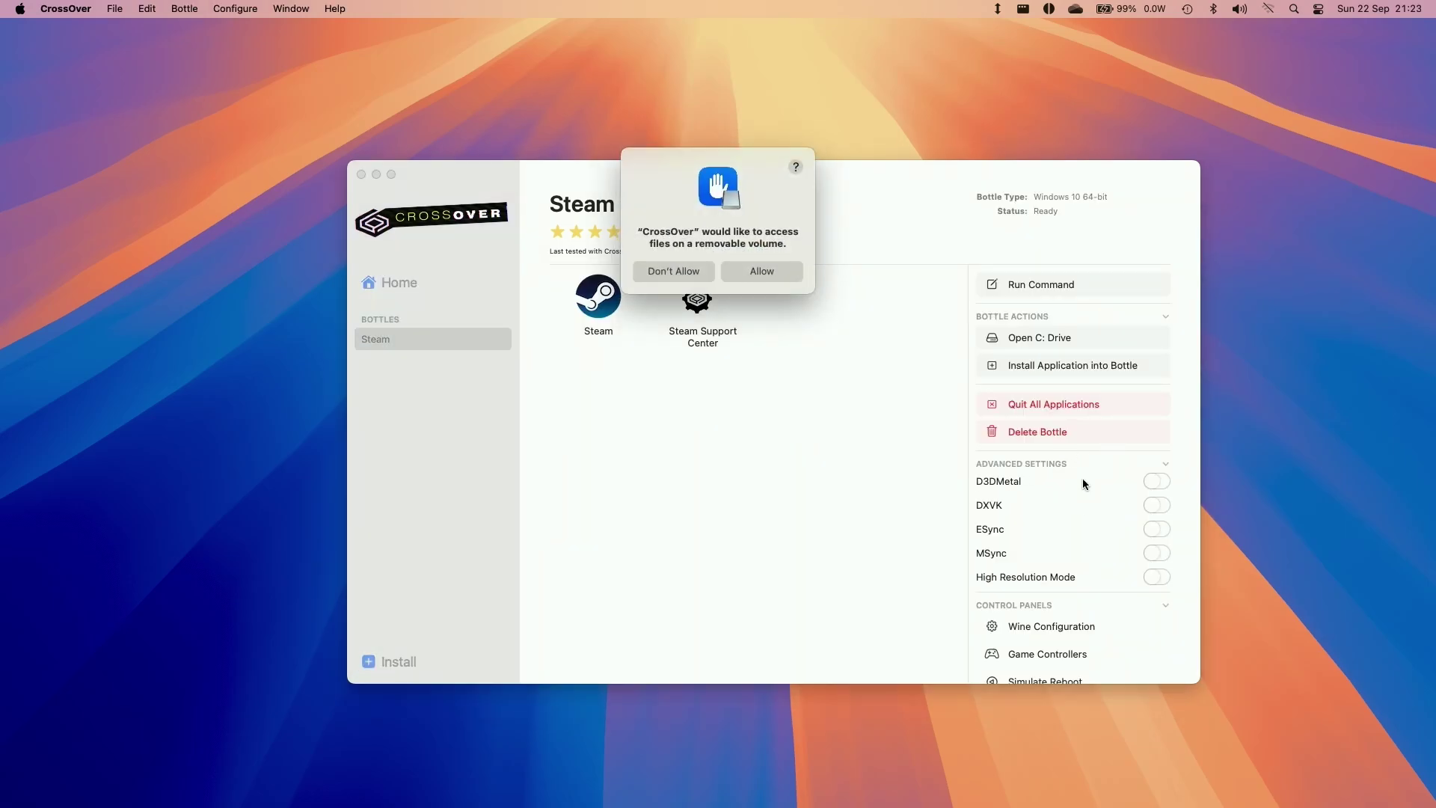
{"action": "left_click", "coordinate": [770, 273]}
{"action": "left_click", "coordinate": [763, 297]}
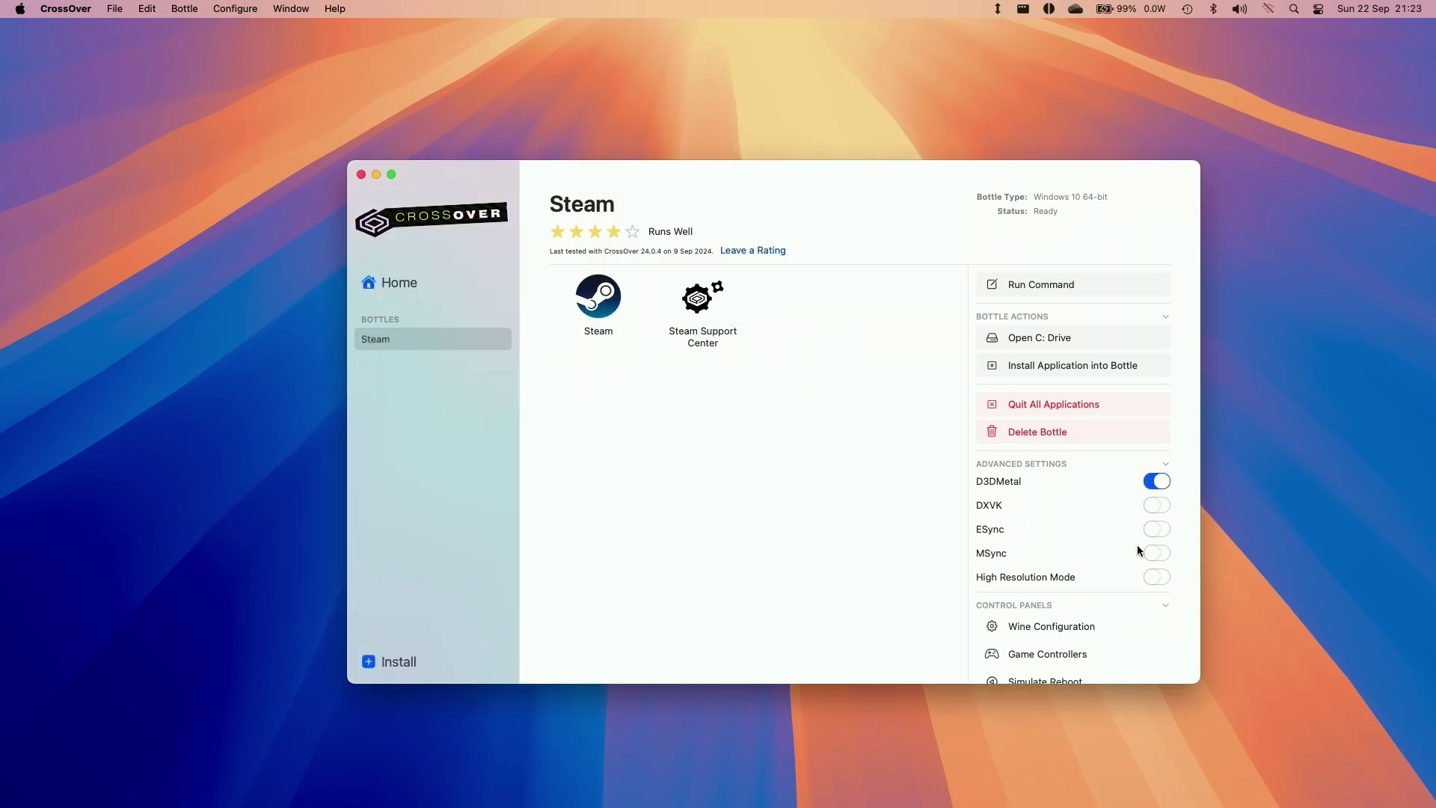
{"action": "left_click", "coordinate": [1157, 553]}
{"action": "left_click", "coordinate": [776, 504]}
{"action": "double_click", "coordinate": [620, 317]}
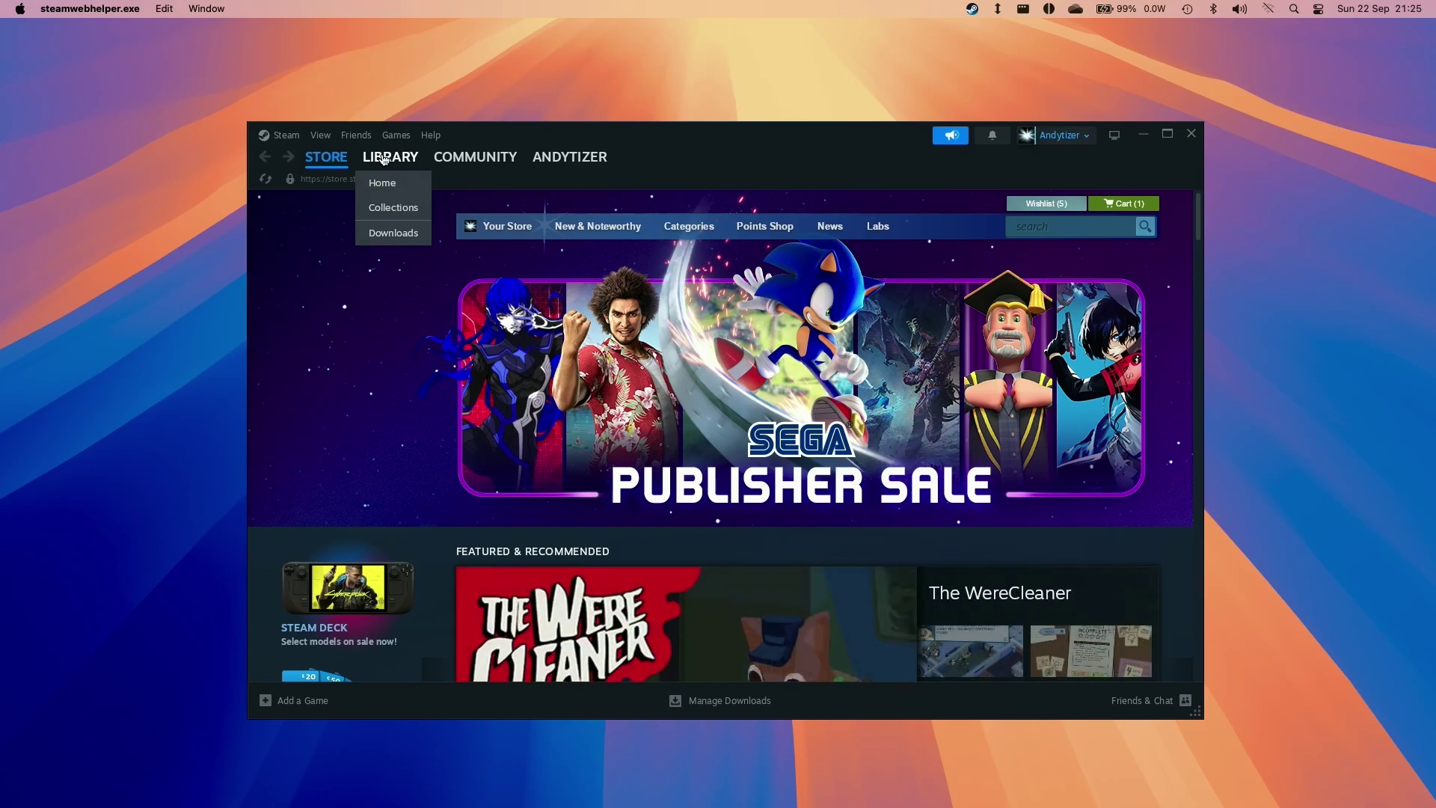
Search the Steam store for 'wukong' and browse the Black Myth: Wukong page
{"action": "left_click", "coordinate": [383, 159]}
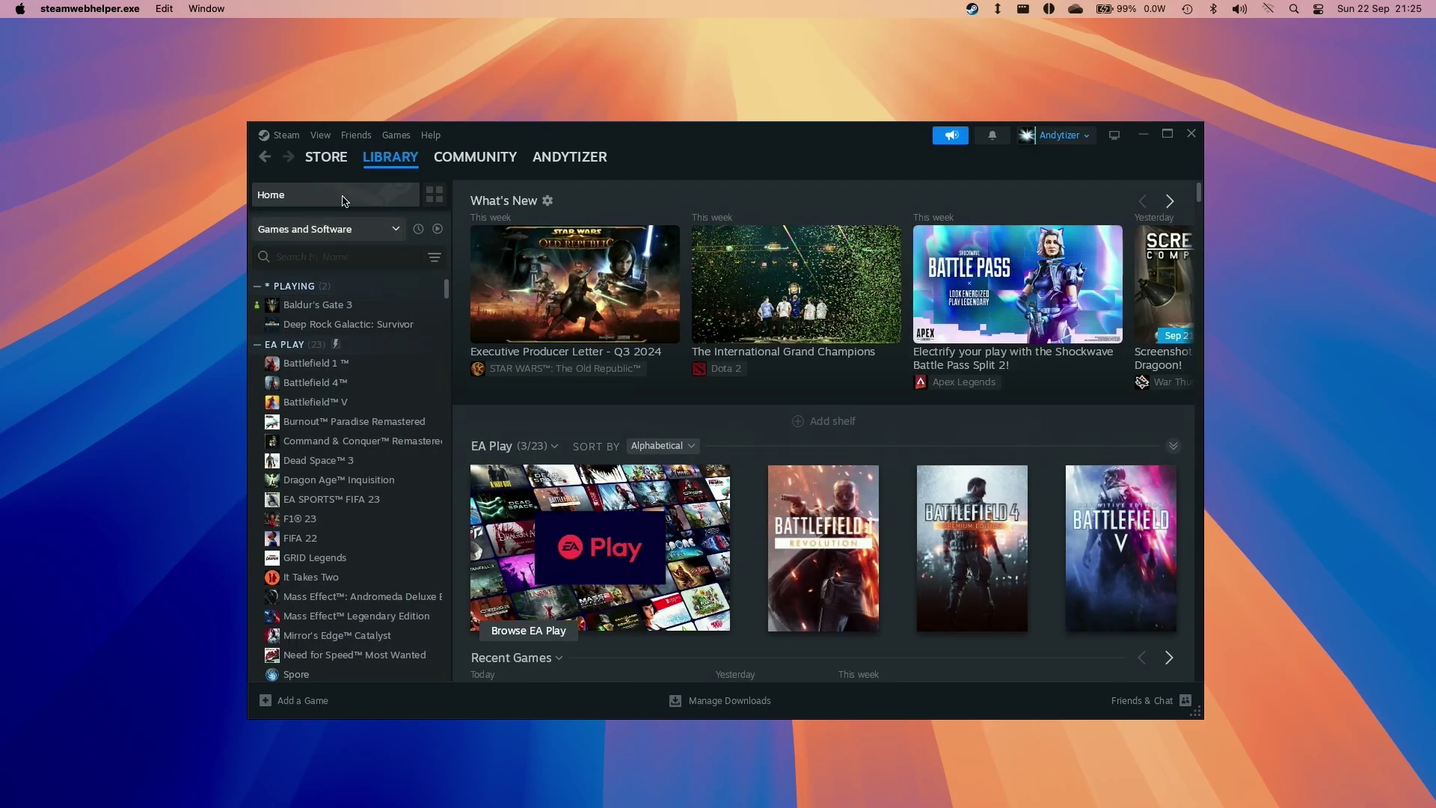
{"action": "left_click", "coordinate": [326, 157]}
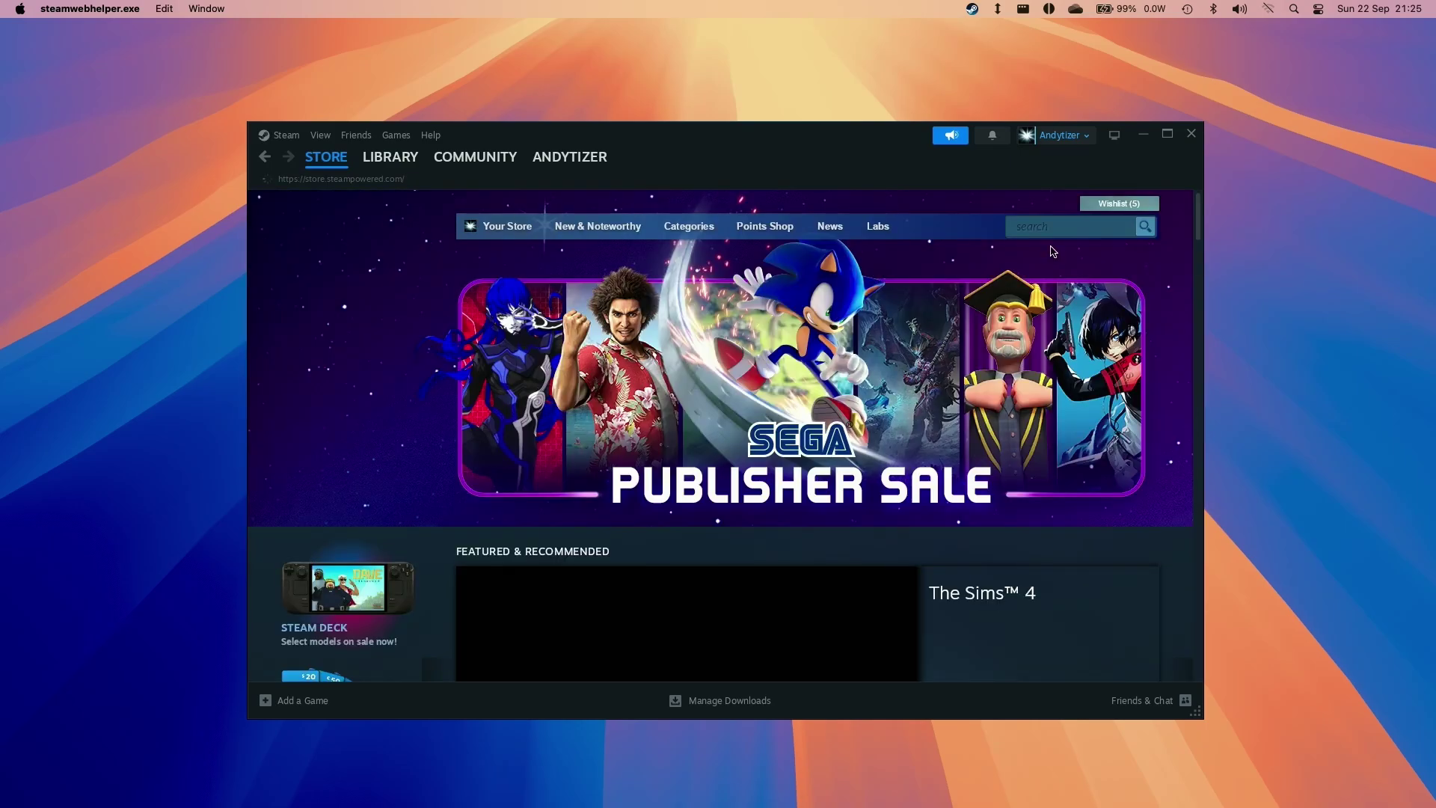
{"action": "left_click", "coordinate": [1053, 226]}
{"action": "type", "text": "wukong"}
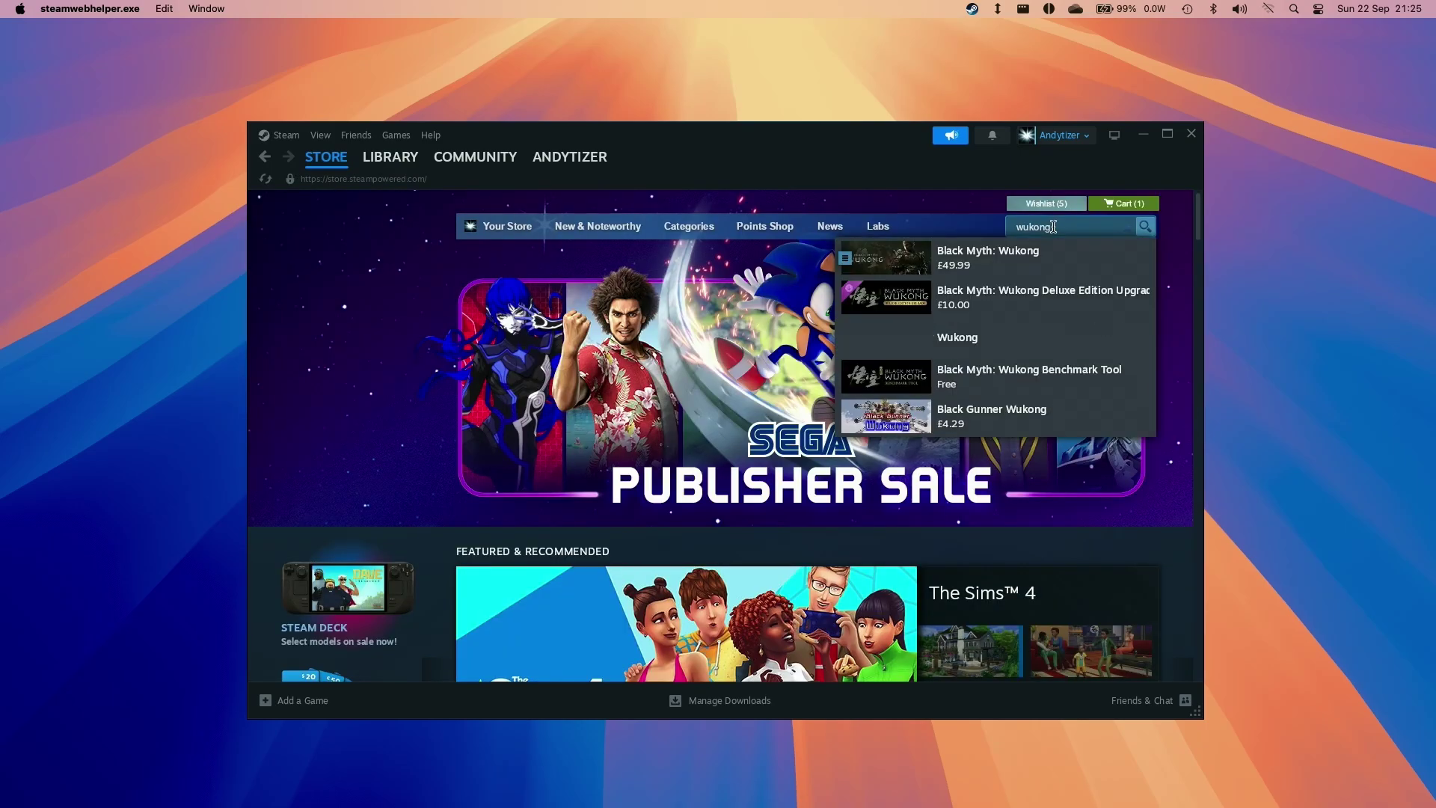
{"action": "left_click", "coordinate": [1013, 252]}
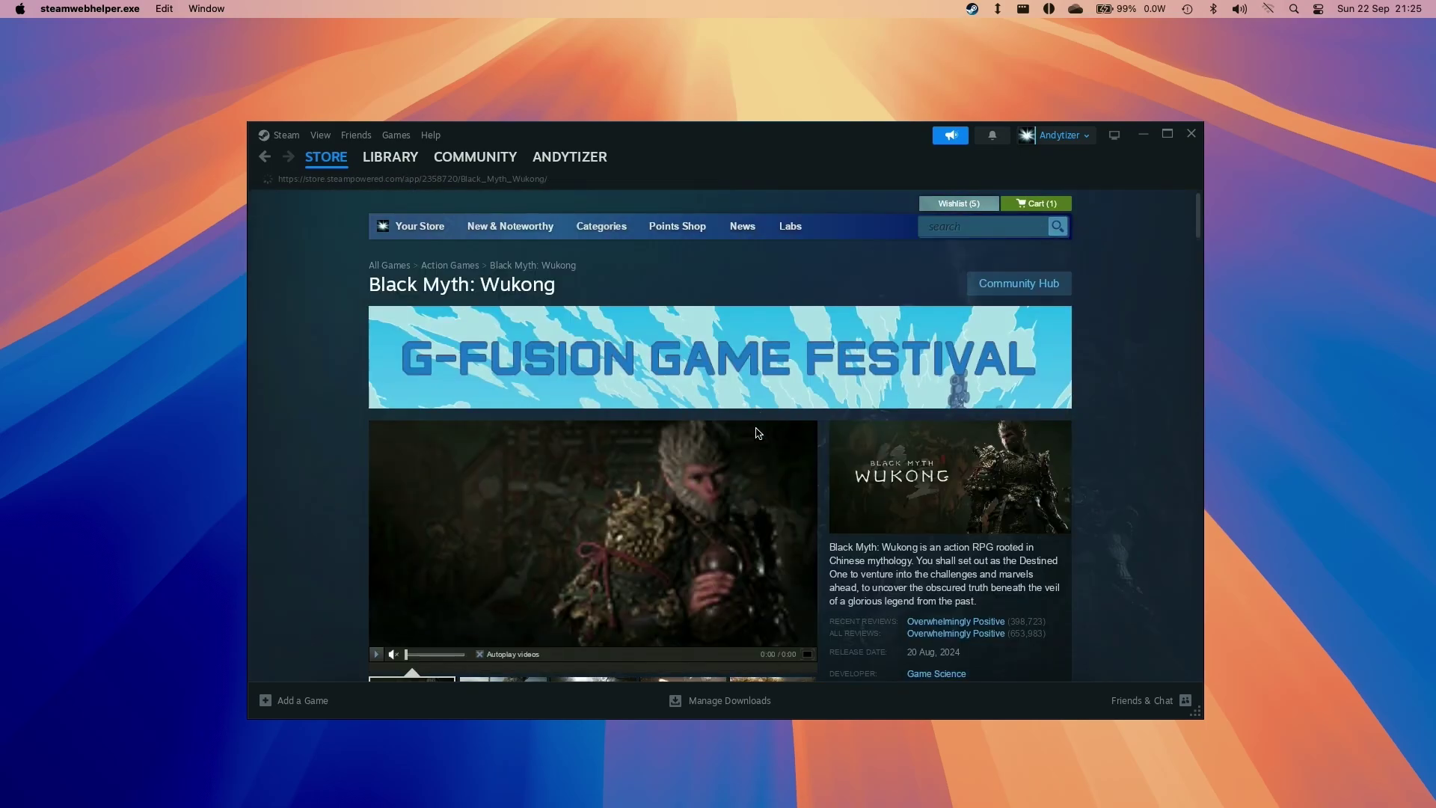
{"action": "scroll", "coordinate": [687, 486], "scroll_direction": "down", "scroll_amount": 5}
{"action": "scroll", "coordinate": [686, 487], "scroll_direction": "down", "scroll_amount": 10}
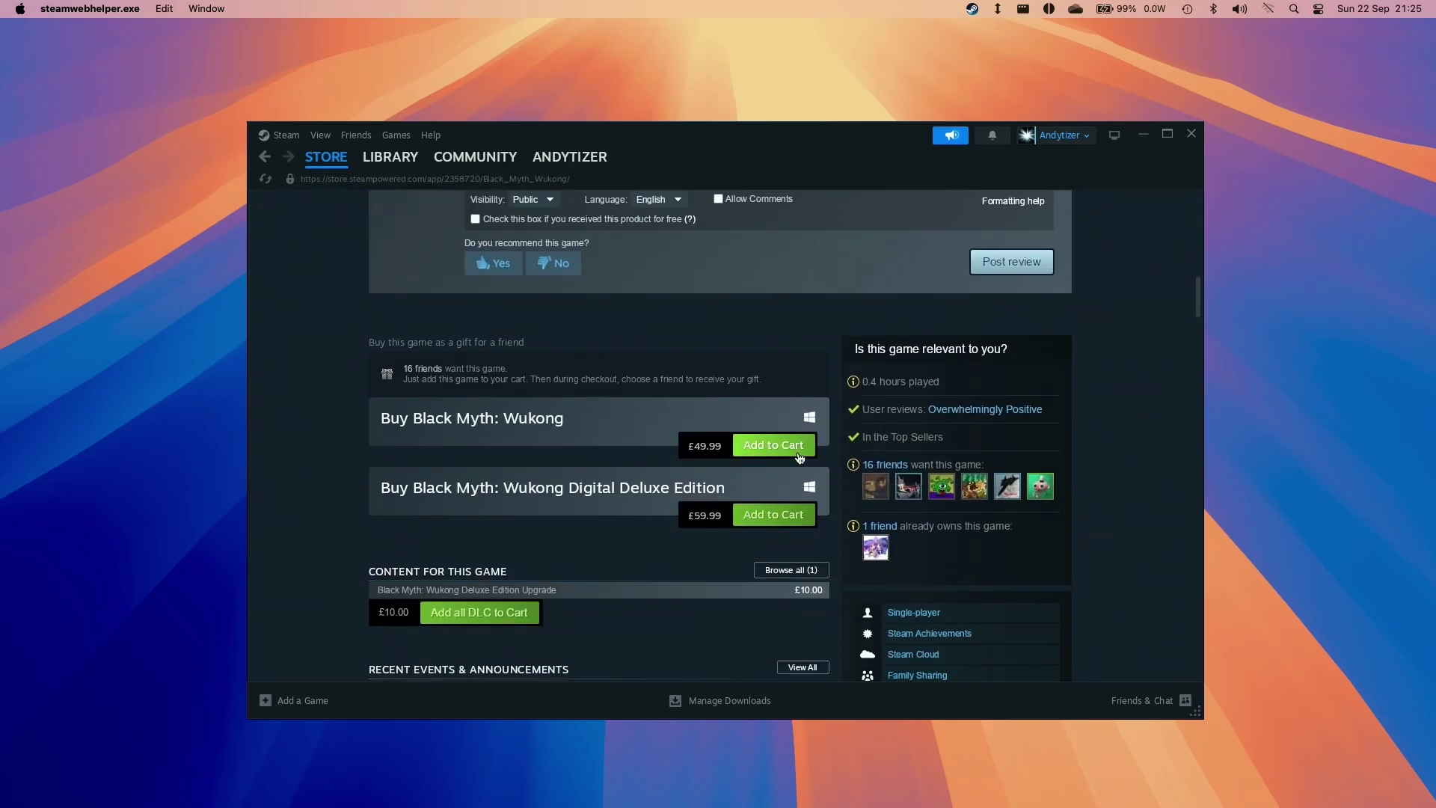
{"action": "scroll", "coordinate": [800, 459], "scroll_direction": "up", "scroll_amount": 15}
Search the library for 'wuk' and install Black Myth: Wukong without desktop or start menu shortcuts
{"action": "left_click", "coordinate": [389, 156]}
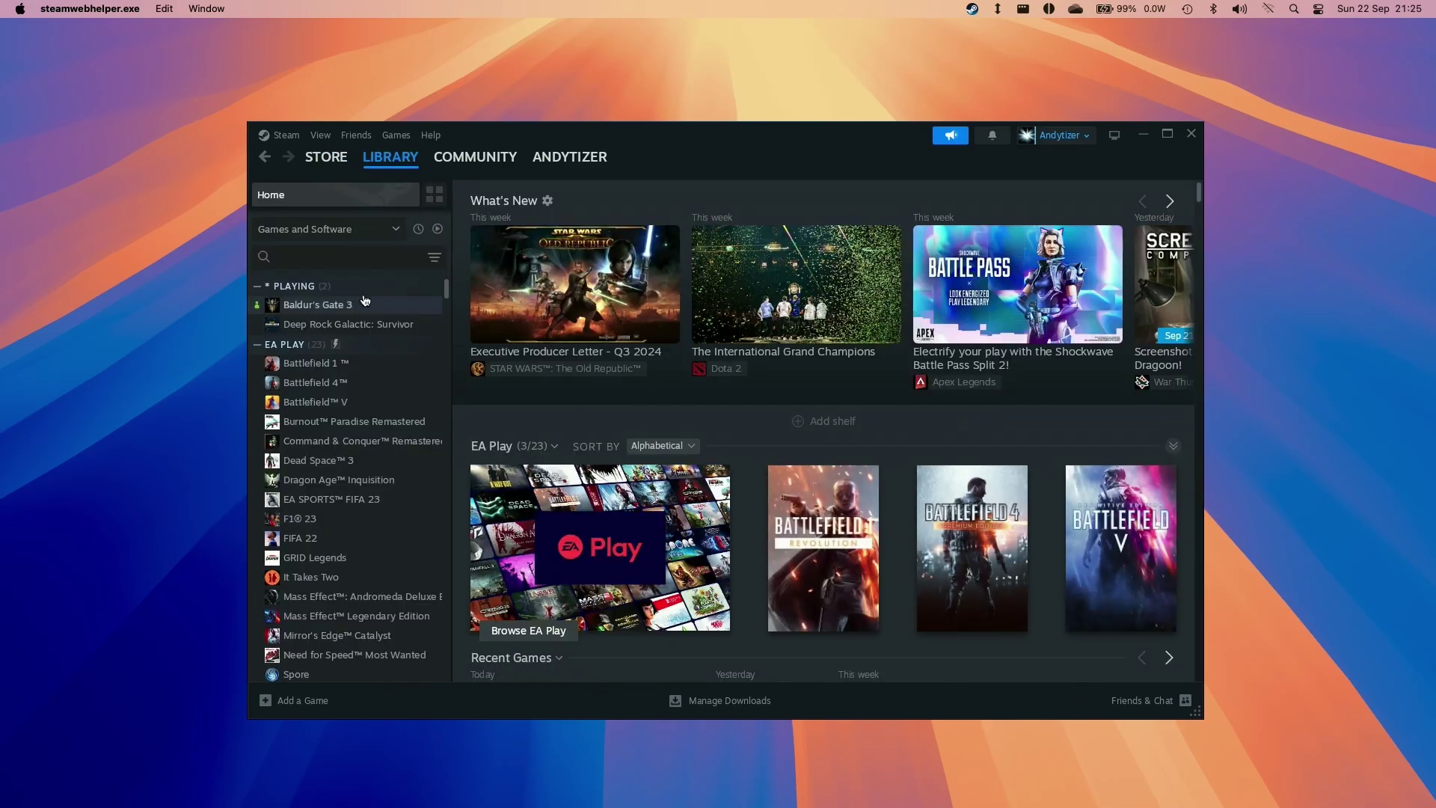
{"action": "left_click", "coordinate": [360, 255]}
{"action": "type", "text": "wukong"}
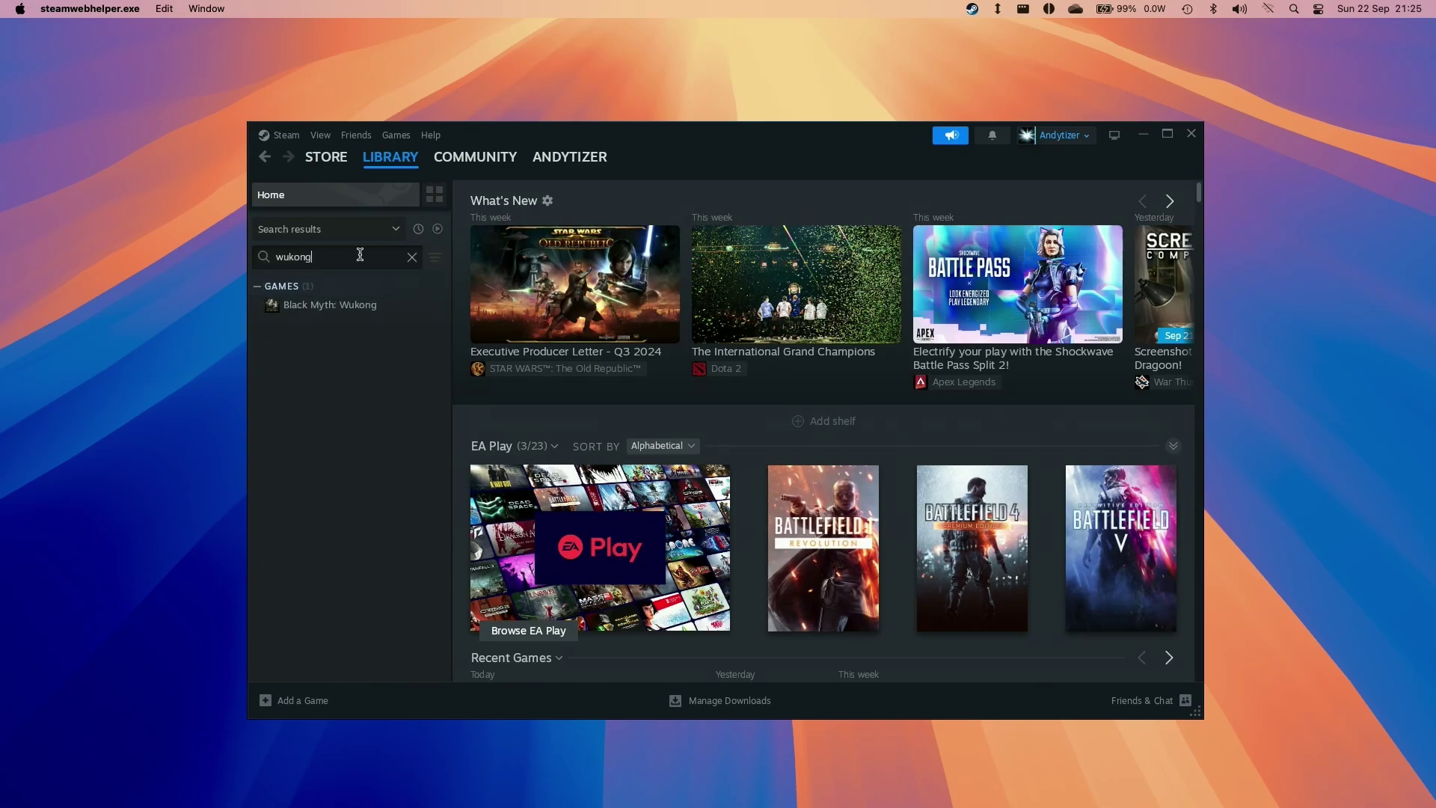
{"action": "left_click", "coordinate": [318, 305]}
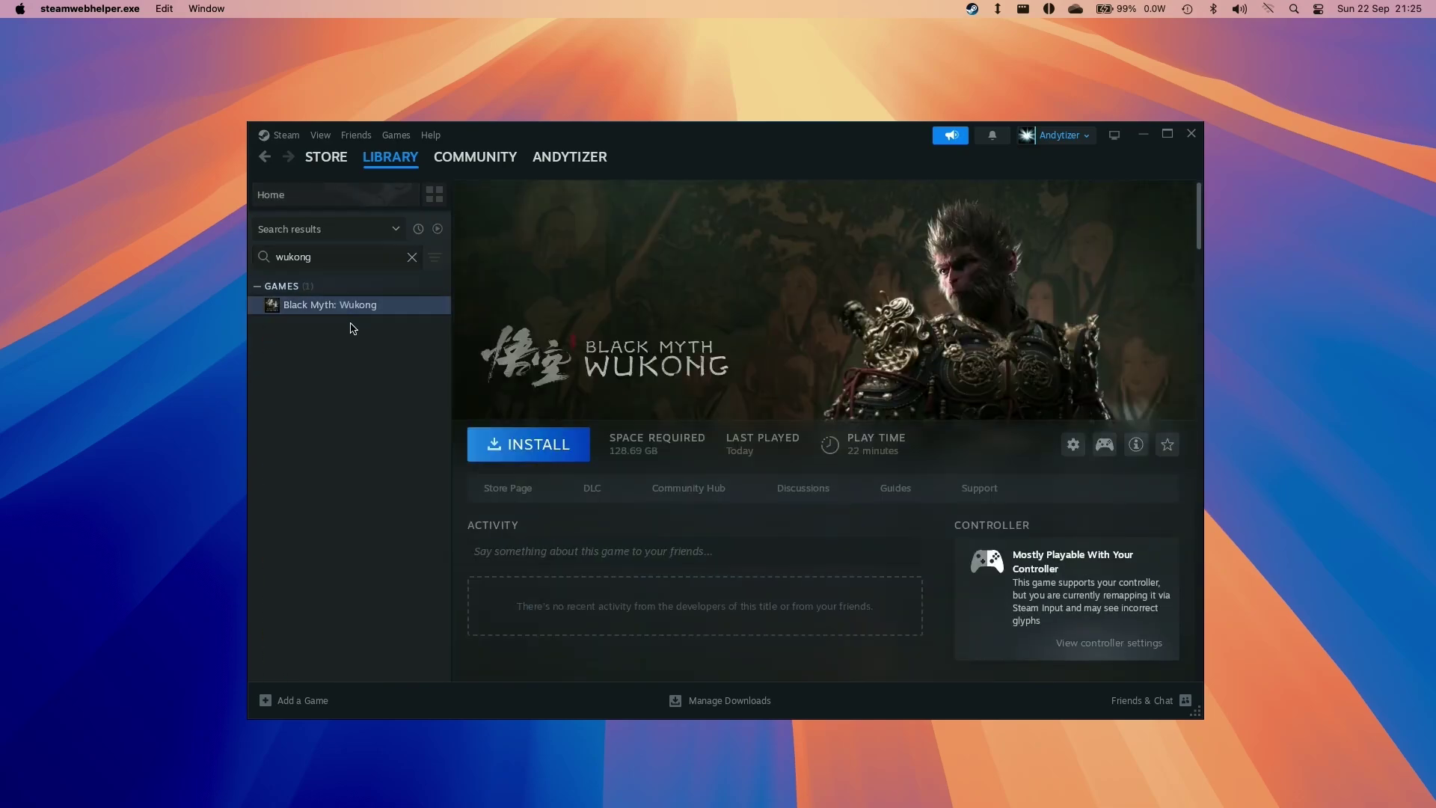
{"action": "left_click", "coordinate": [543, 460]}
{"action": "left_click", "coordinate": [582, 363]}
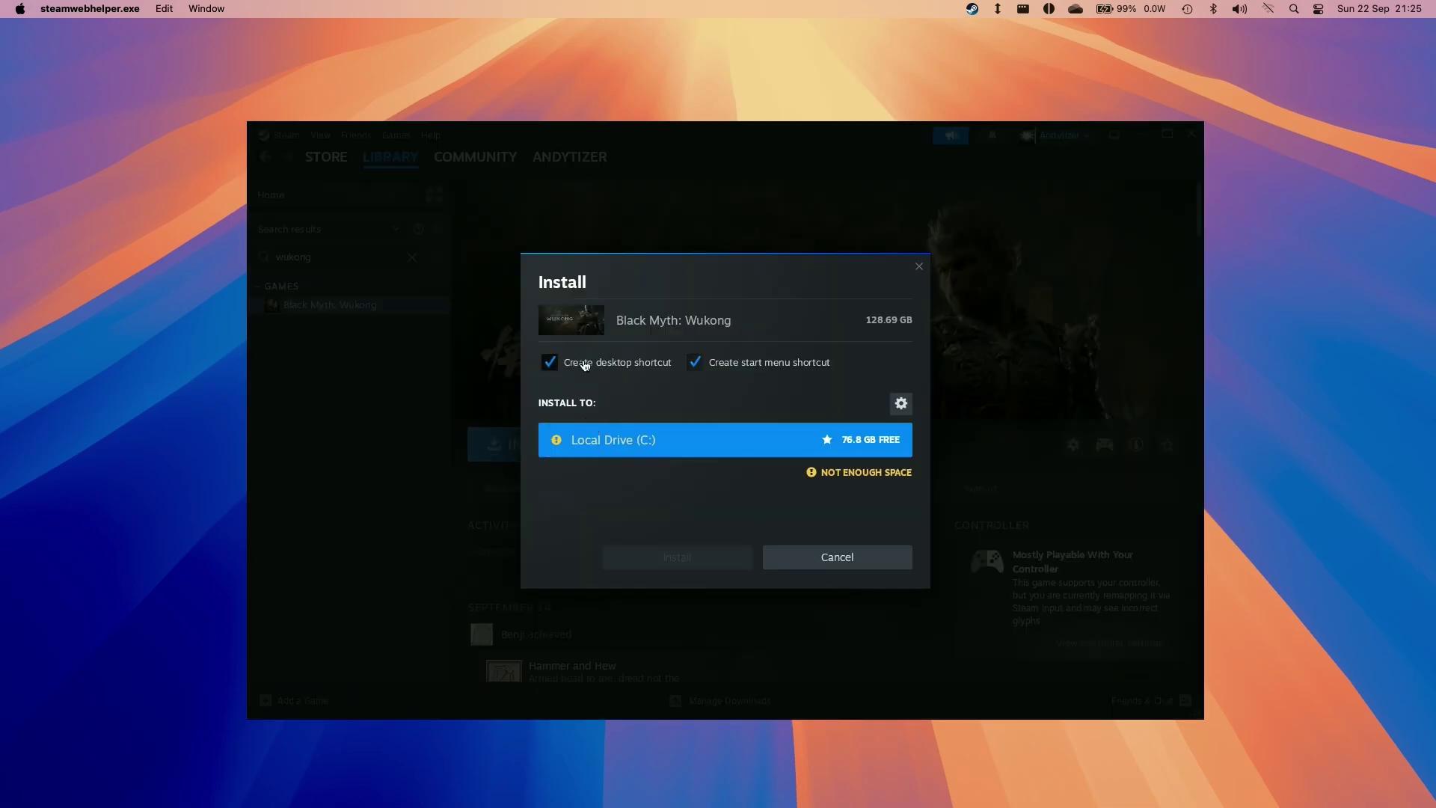
{"action": "left_click", "coordinate": [763, 367]}
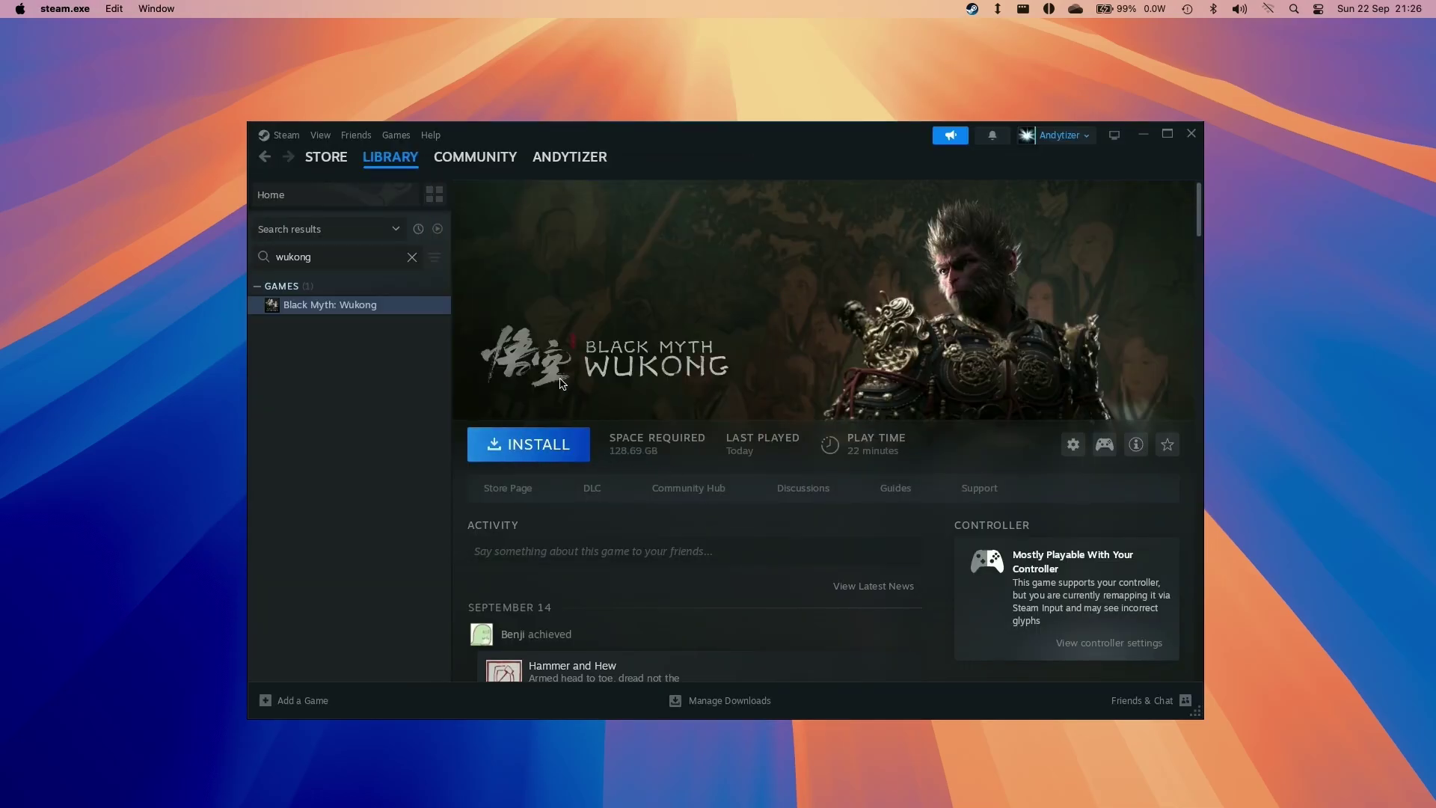
Launch Black Myth: Wukong in normal mode after retrying the cloud sync, and accept its EULA
{"action": "left_click", "coordinate": [350, 303]}
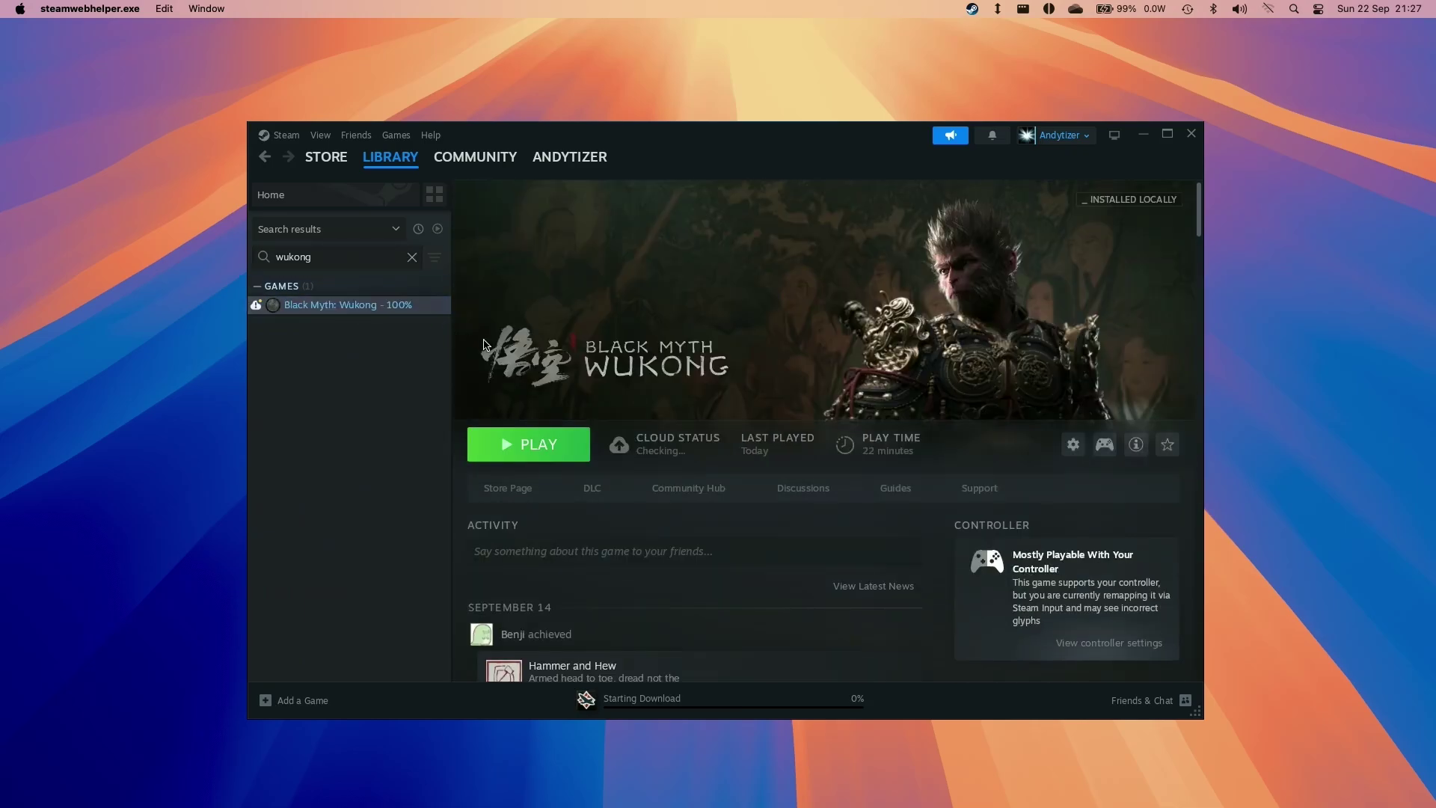
{"action": "left_click", "coordinate": [540, 455]}
{"action": "left_click", "coordinate": [782, 493]}
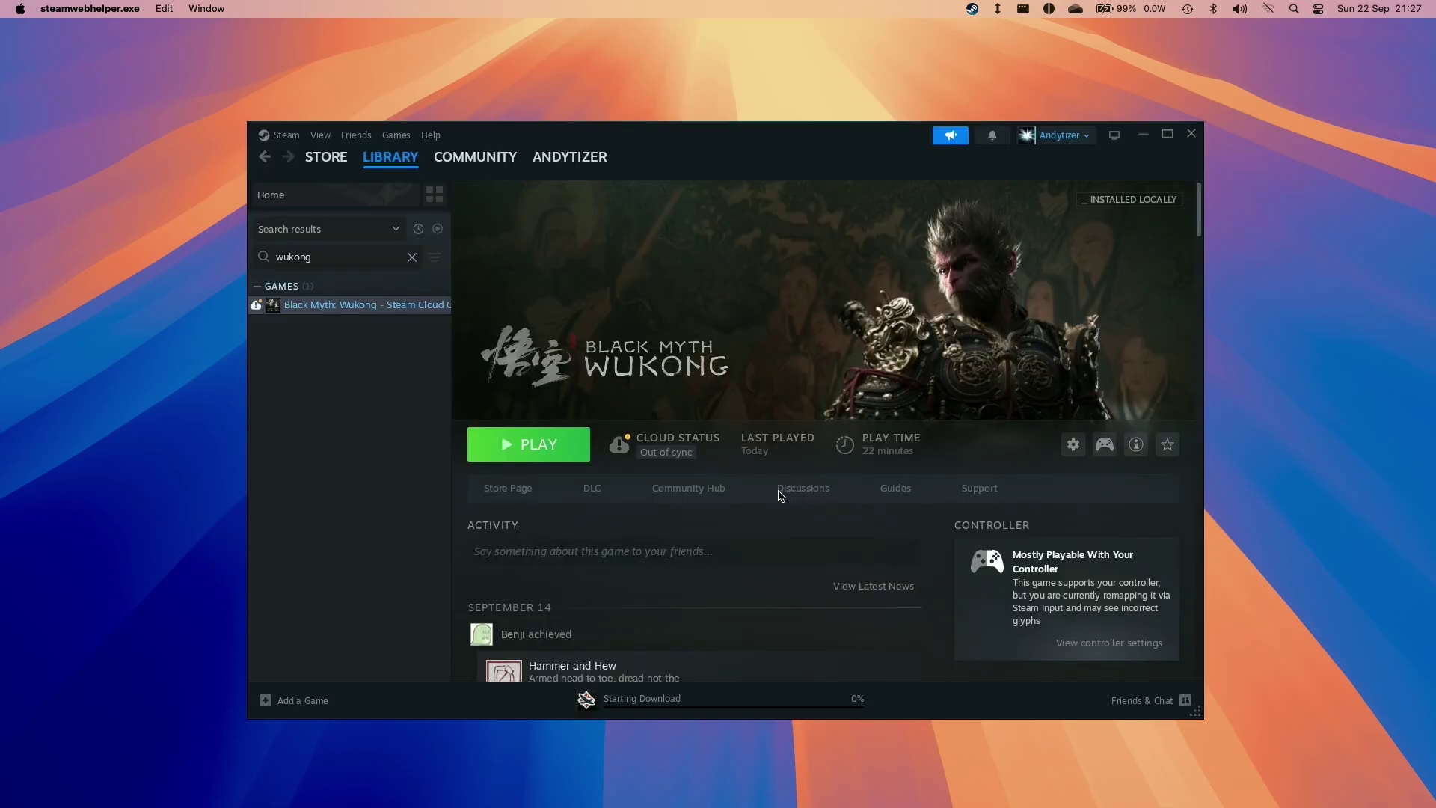
{"action": "left_click", "coordinate": [543, 448]}
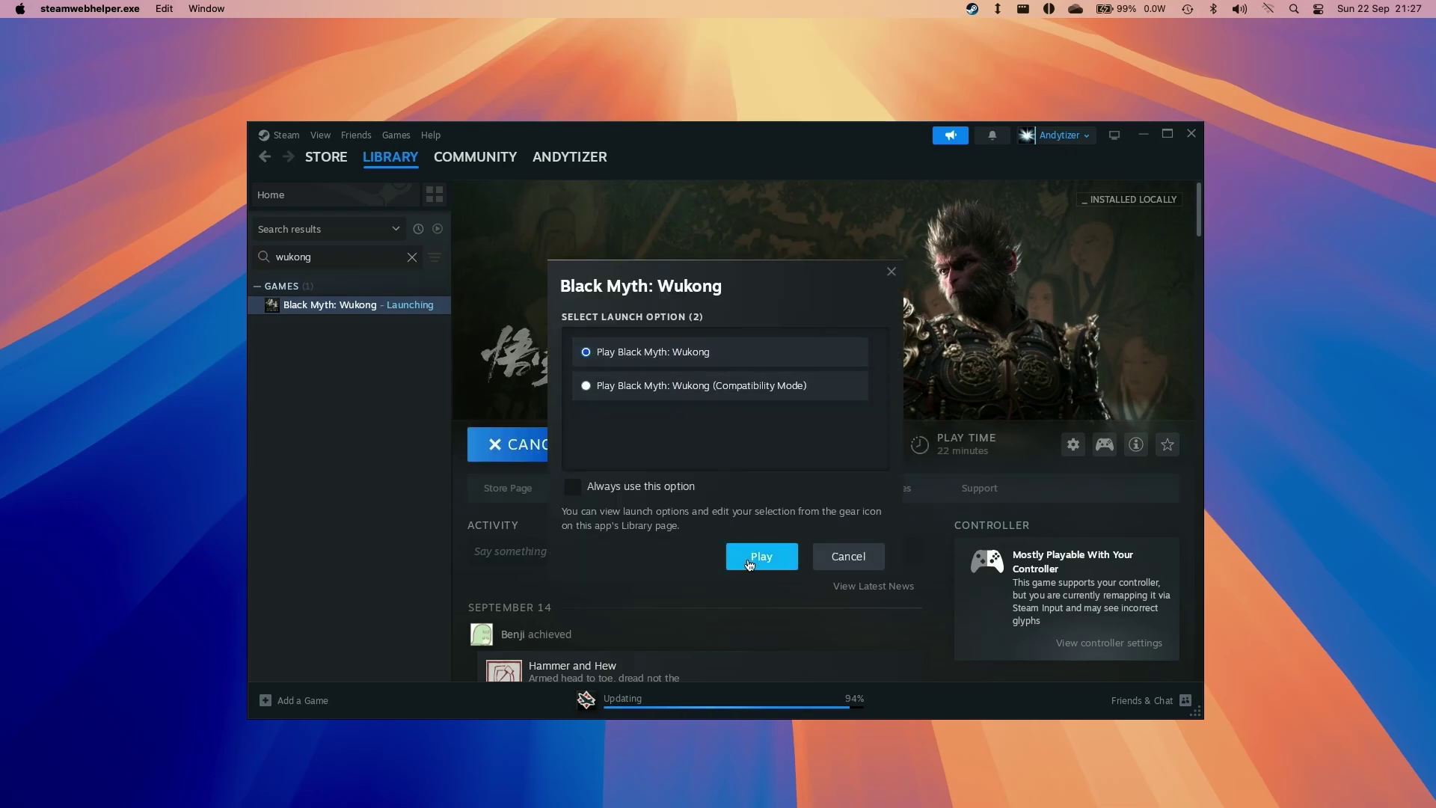
{"action": "left_click", "coordinate": [751, 559]}
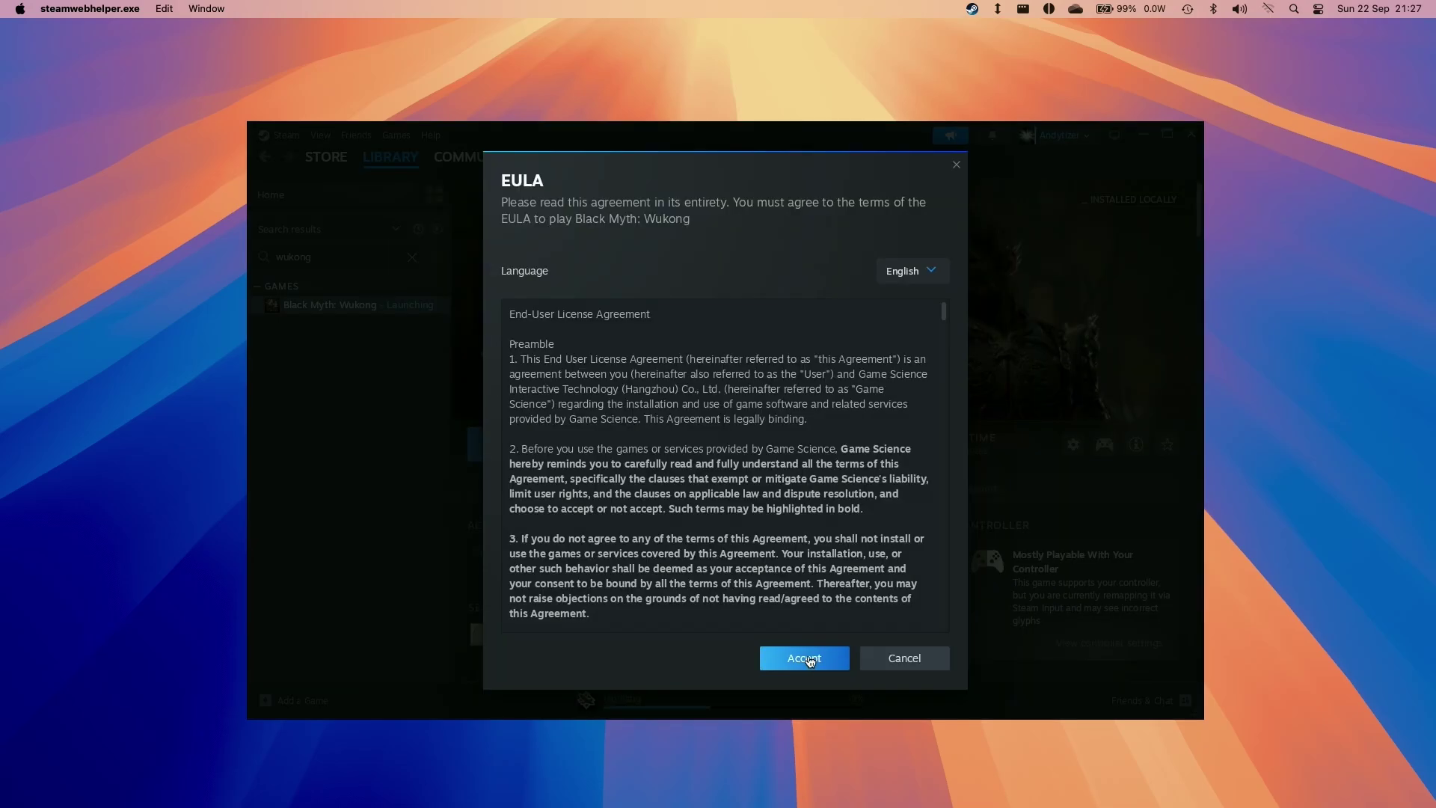
{"action": "left_click", "coordinate": [806, 659]}
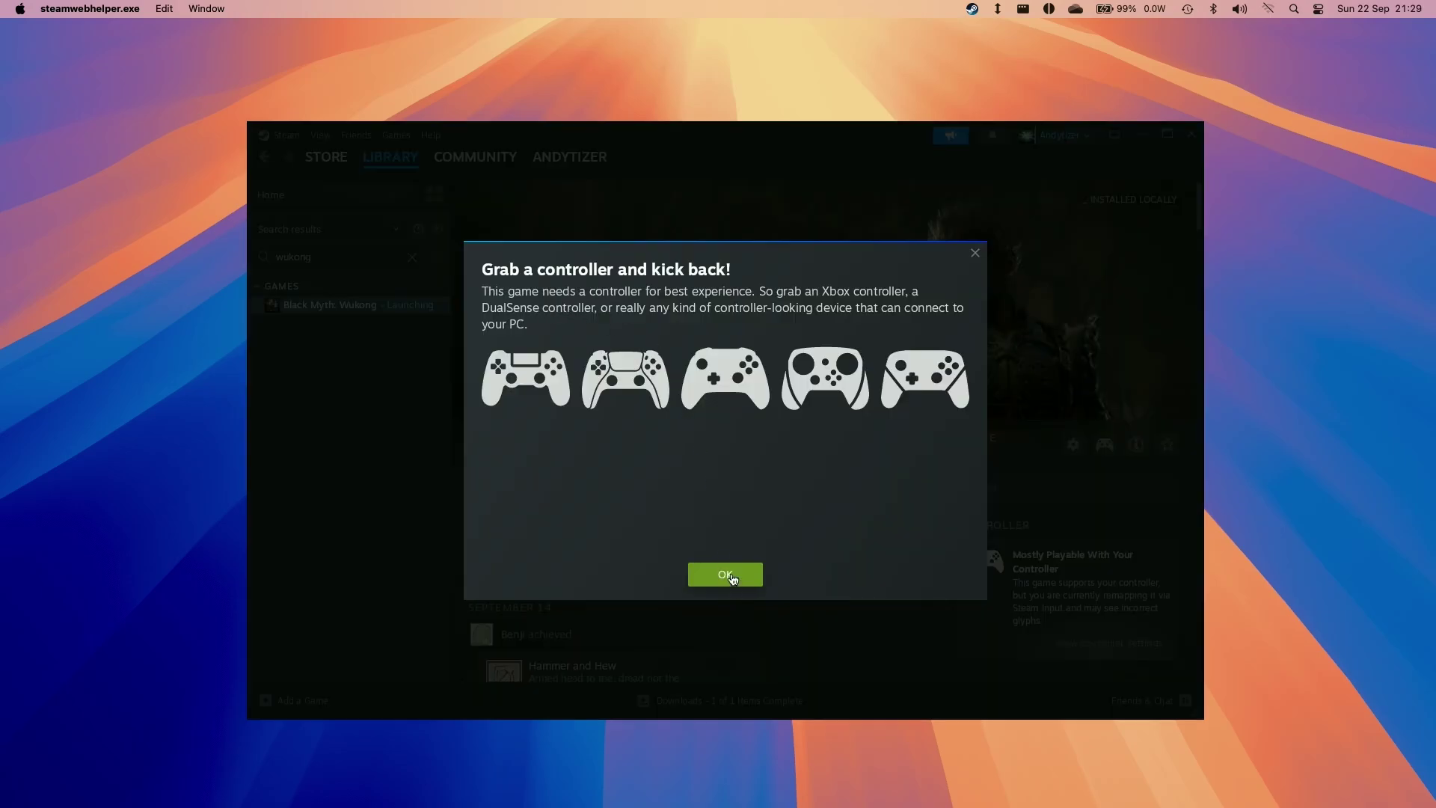
Dismiss the 'Grab a controller' notice and bring the game forward from its Dock icon
{"action": "left_click", "coordinate": [729, 575]}
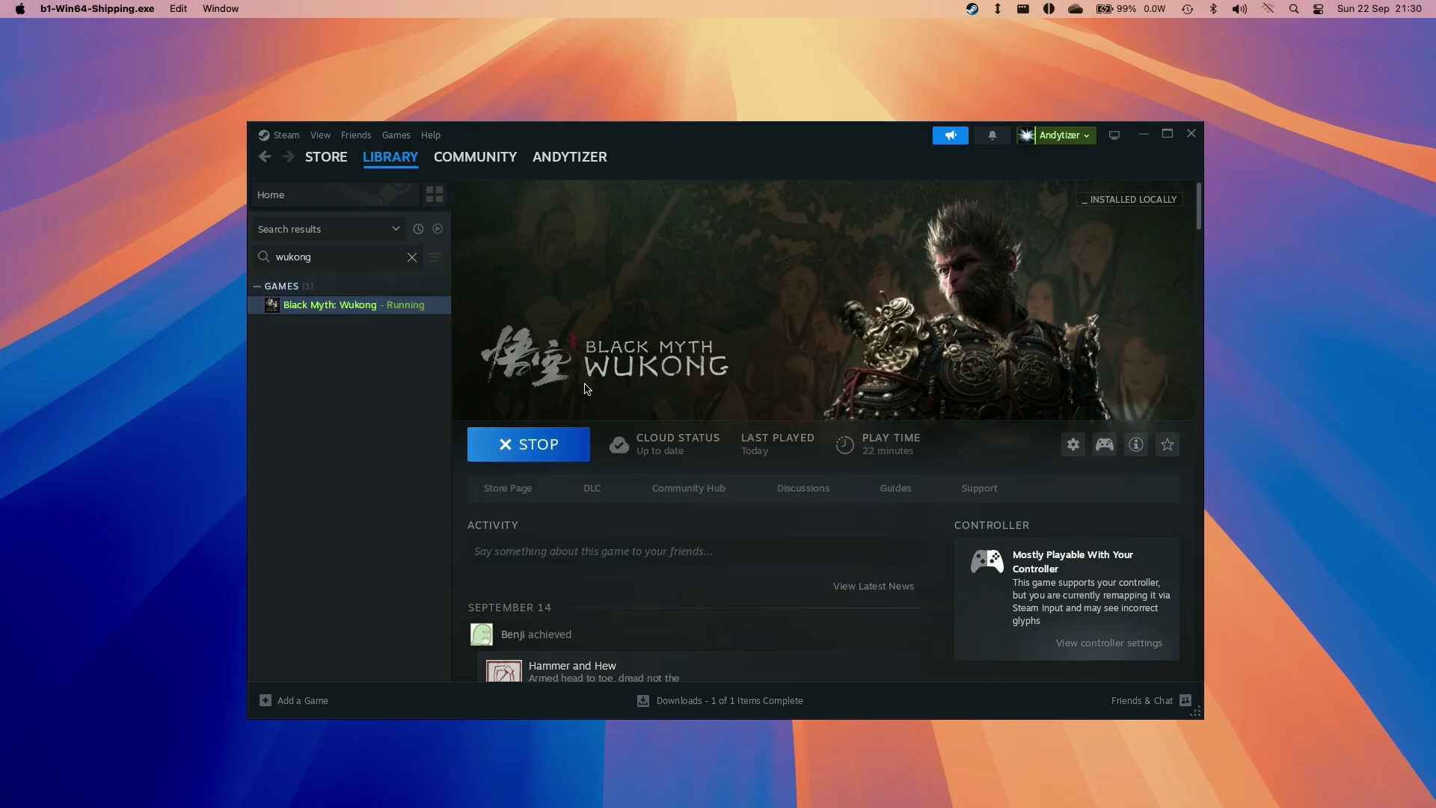
{"action": "mouse_move", "coordinate": [926, 805]}
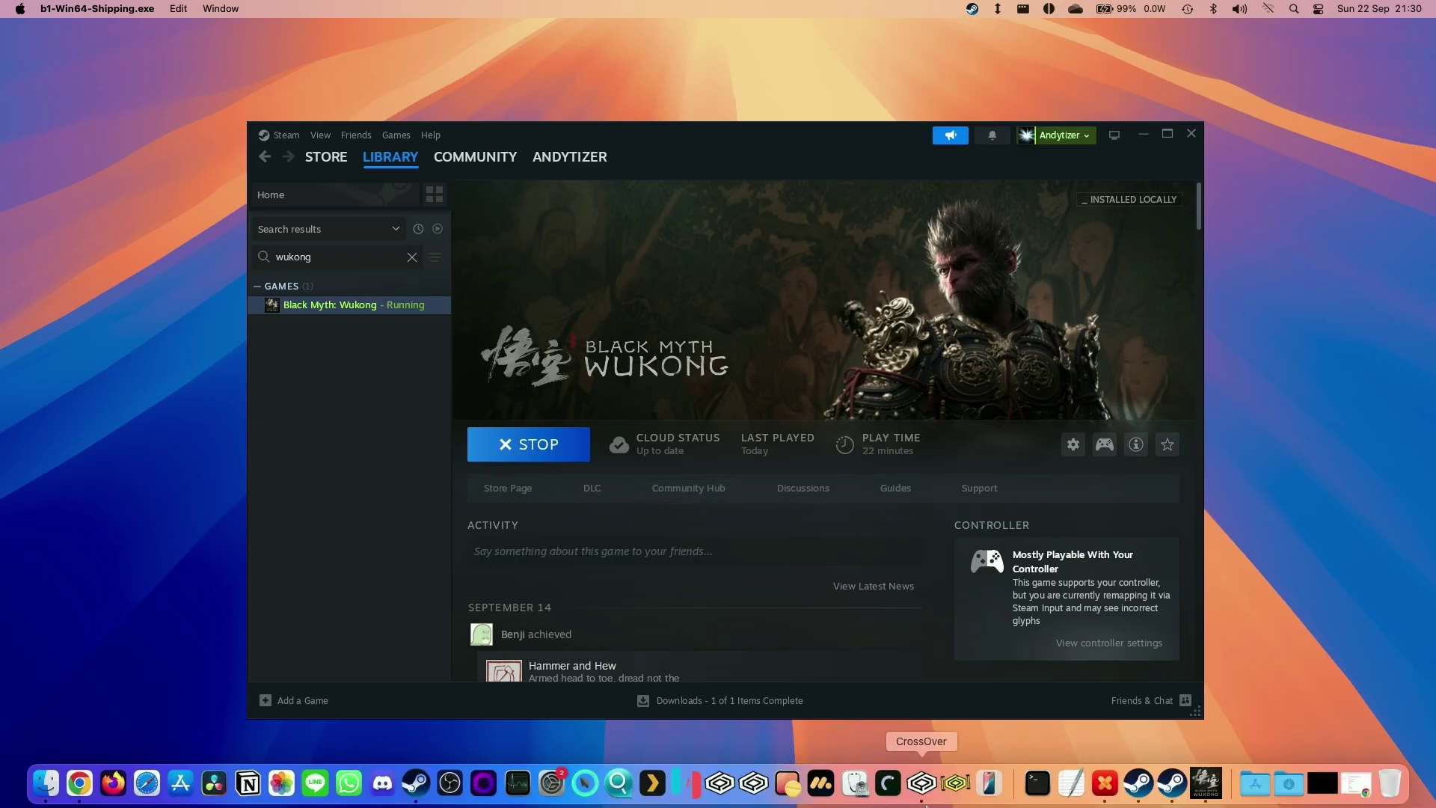
{"action": "left_click", "coordinate": [1217, 797]}
Decline the AMD driver download offer so Black Myth: Wukong keeps running
{"action": "left_click", "coordinate": [1208, 789]}
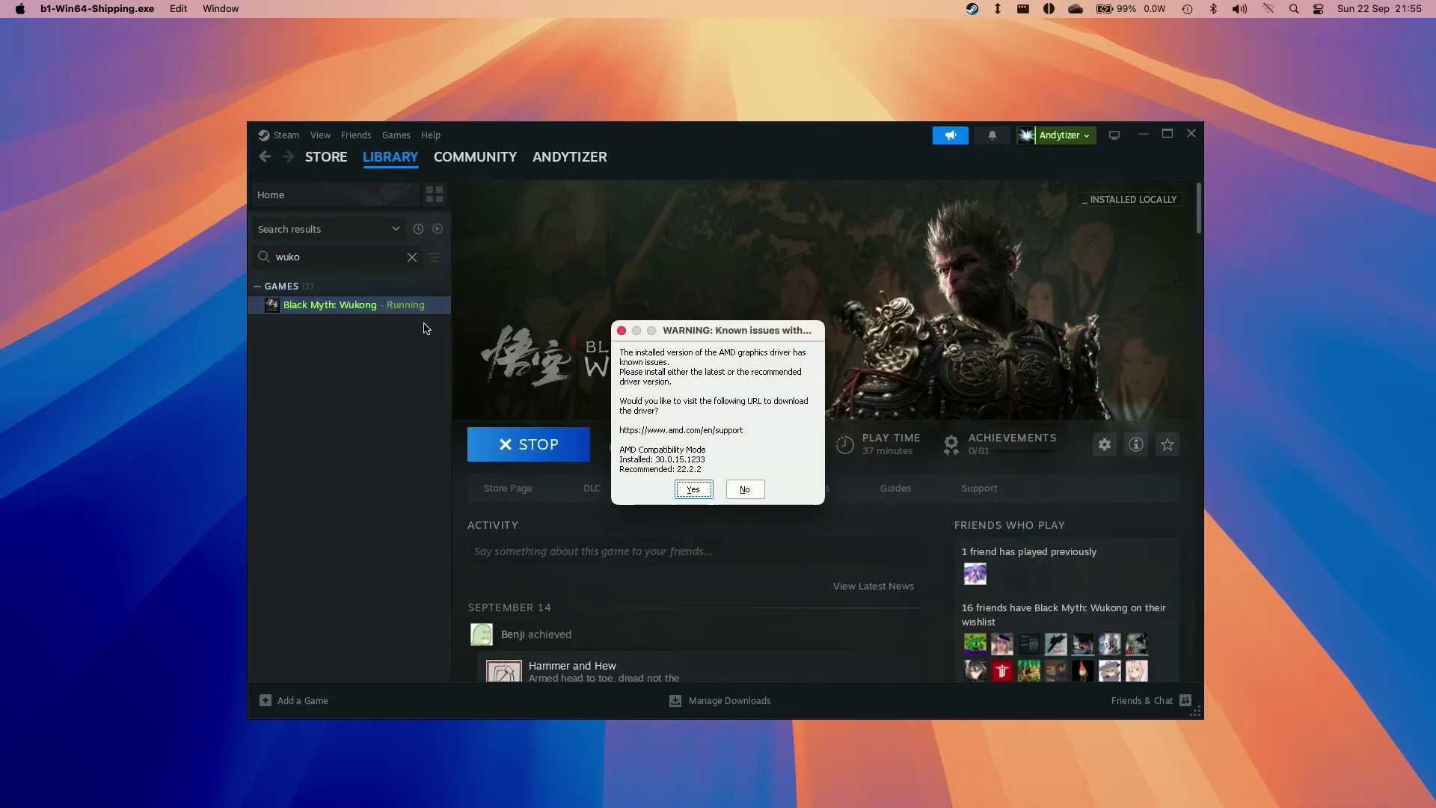
{"action": "left_click", "coordinate": [738, 491]}
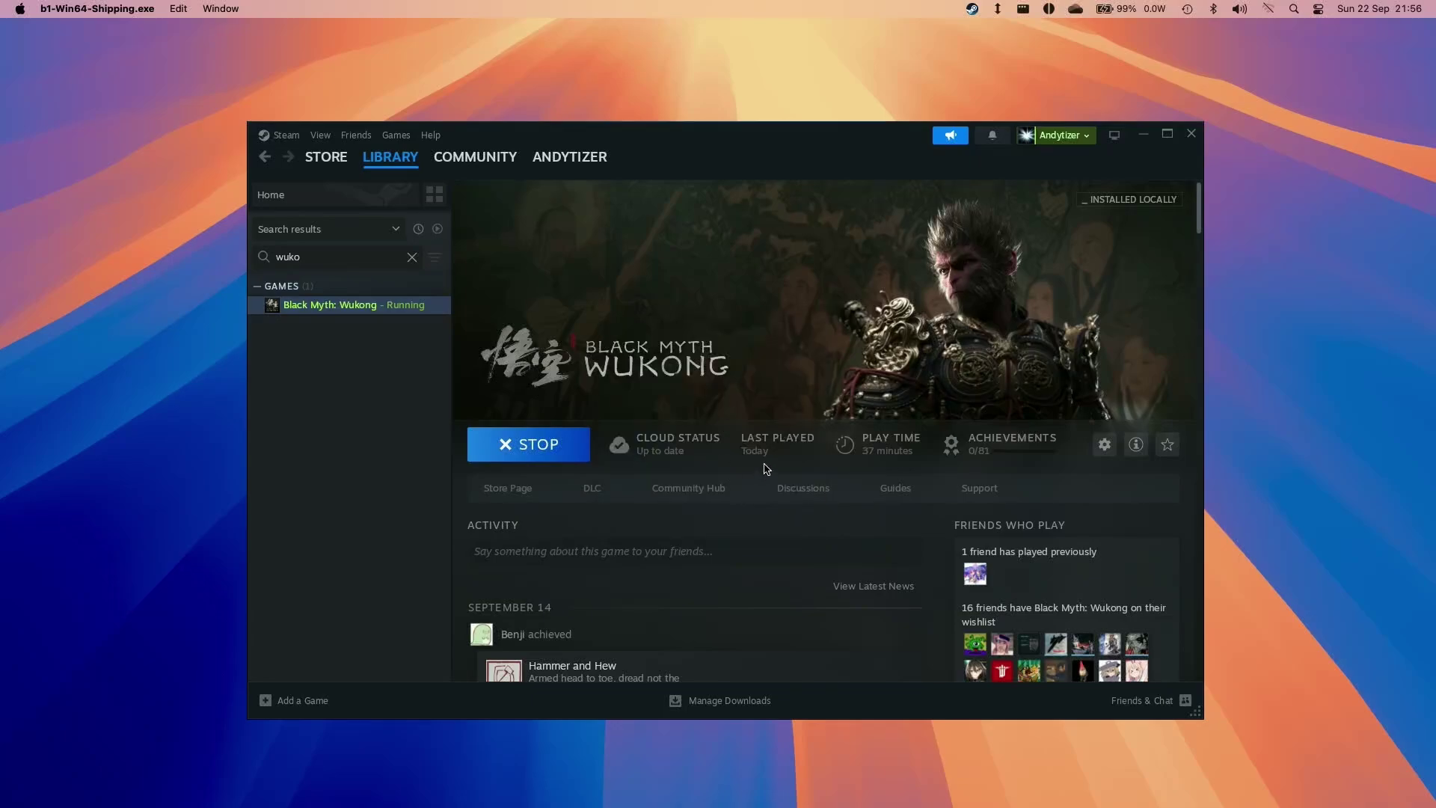